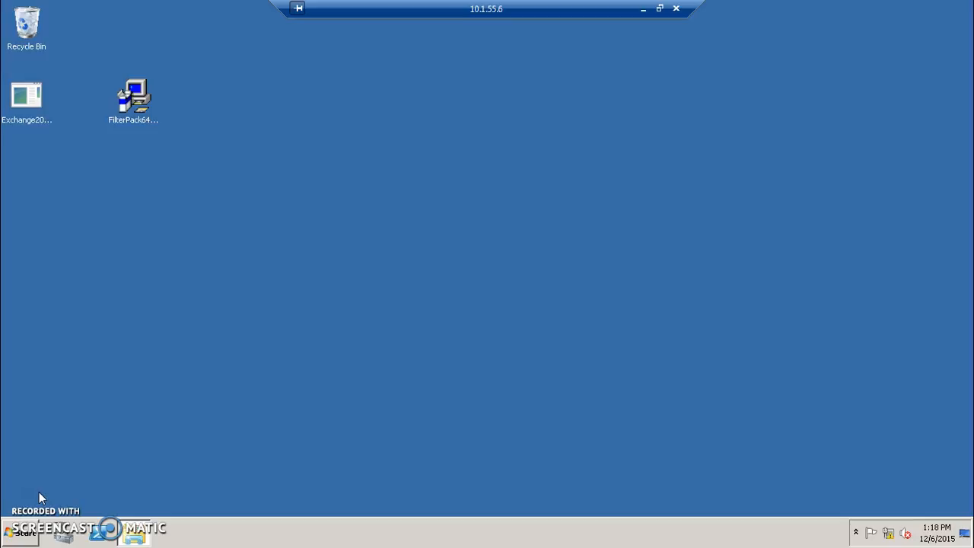
Open the Exchange folder on Local Disk (C:) and run setup.exe.
left_click(20, 537)
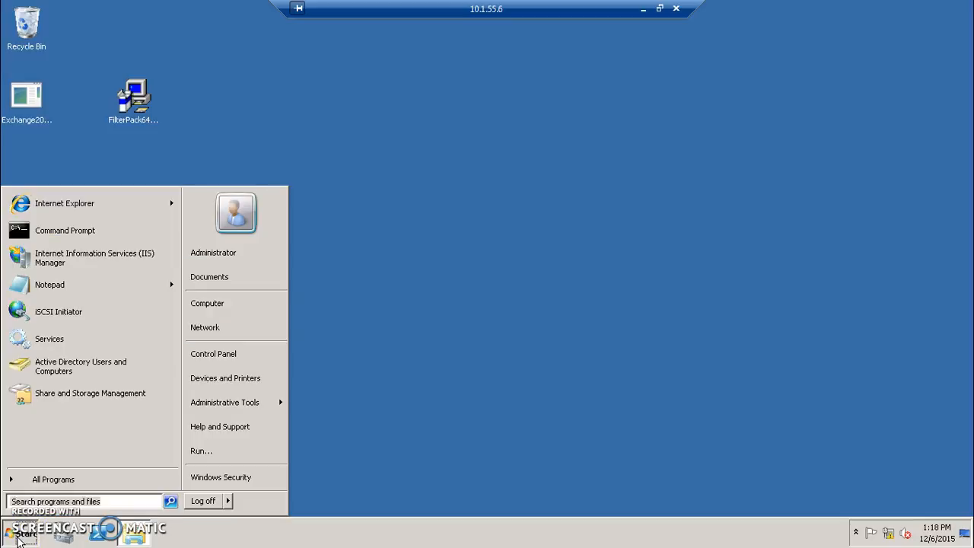
left_click(254, 313)
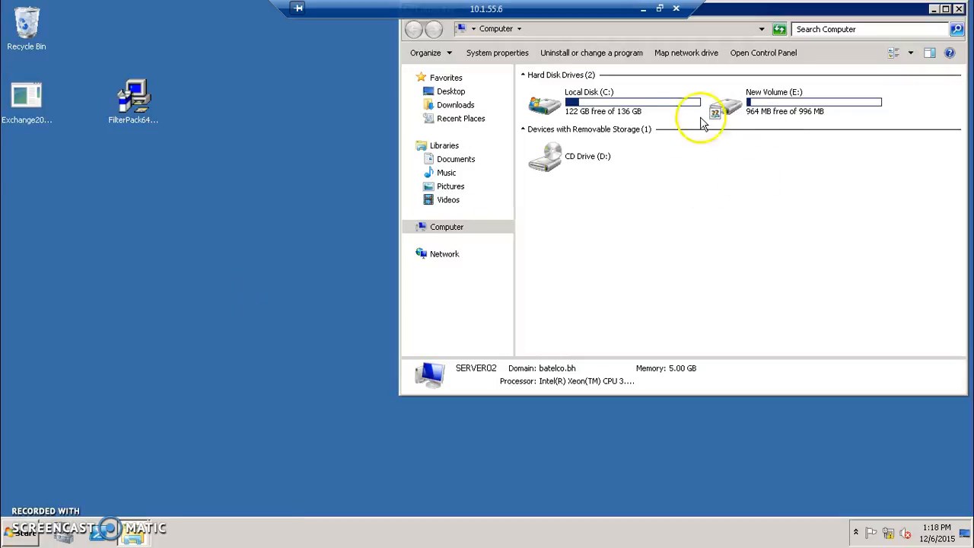
double_click(615, 103)
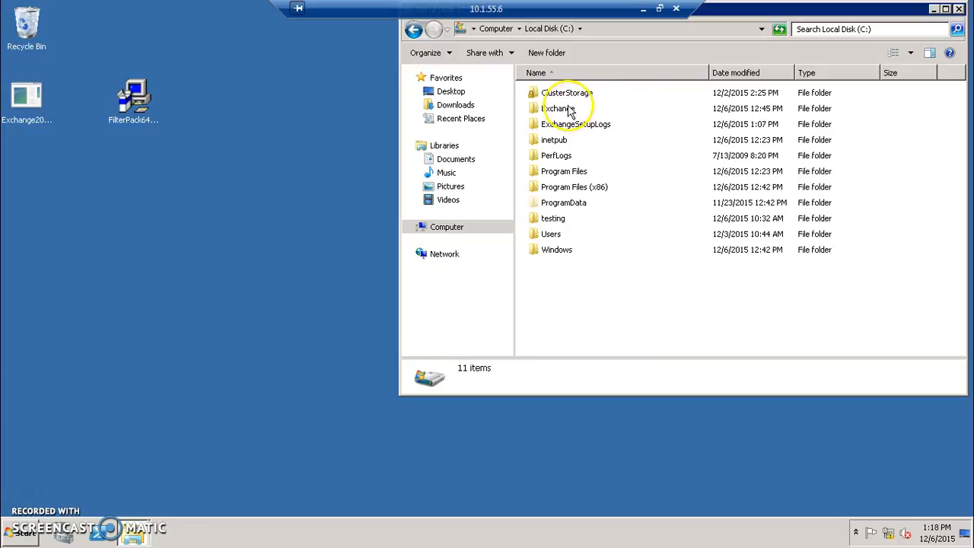
double_click(569, 110)
scroll(571, 112, "down", 10)
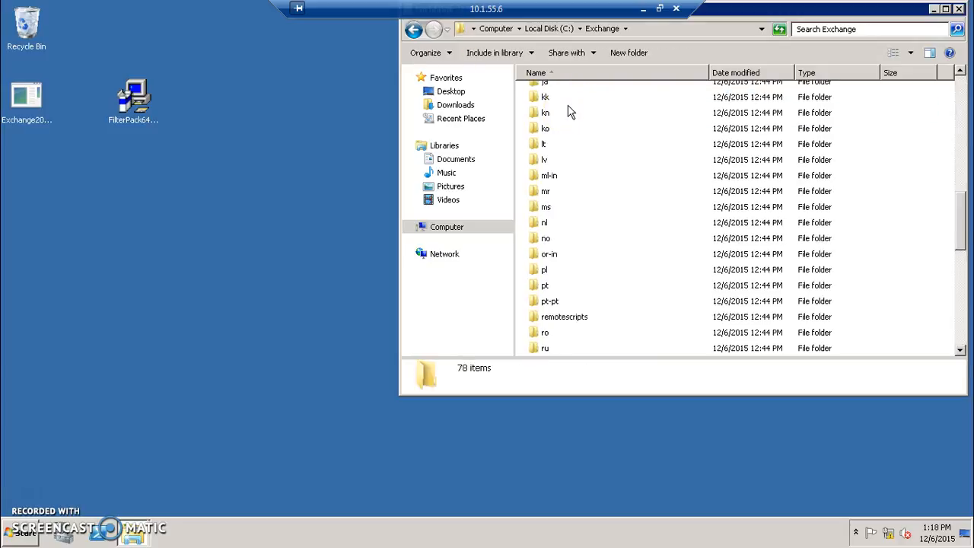
scroll(571, 112, "down", 8)
left_click(550, 350)
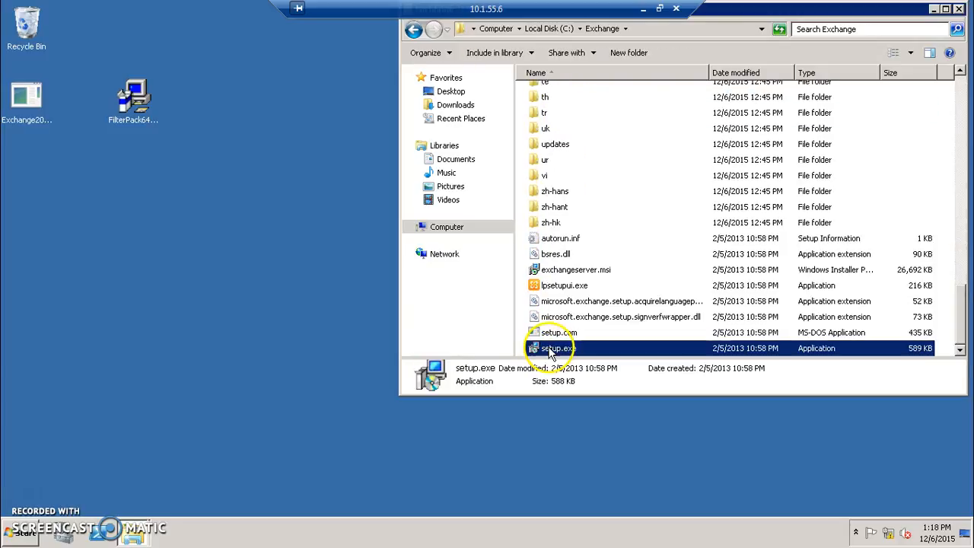
double_click(550, 350)
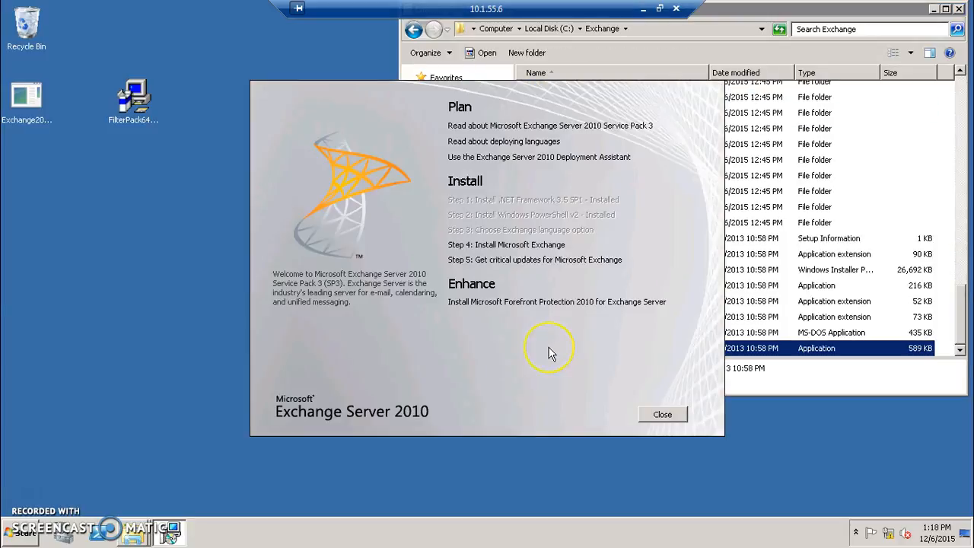
Start Step 4, the Microsoft Exchange installation, and close the Exchange folder window.
left_click(508, 248)
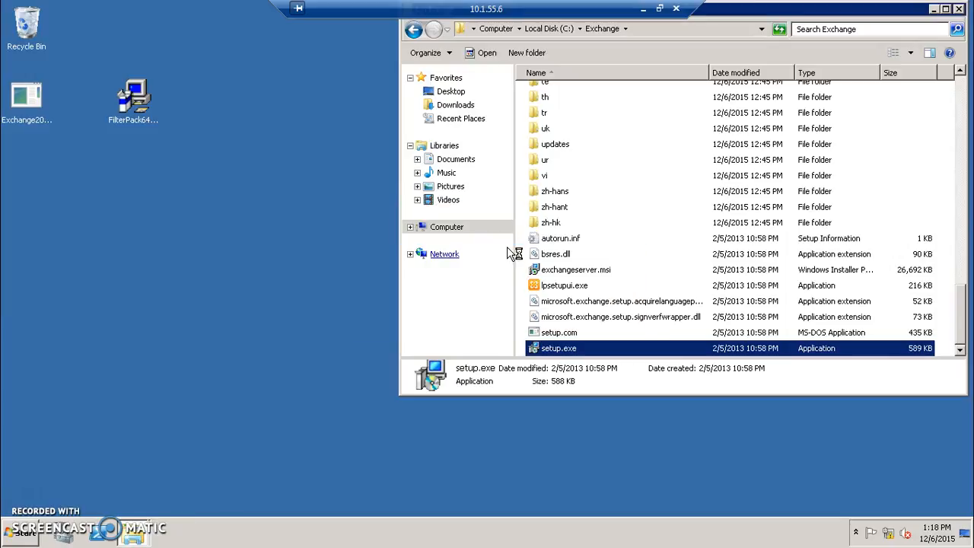
left_click(959, 10)
left_click(747, 141)
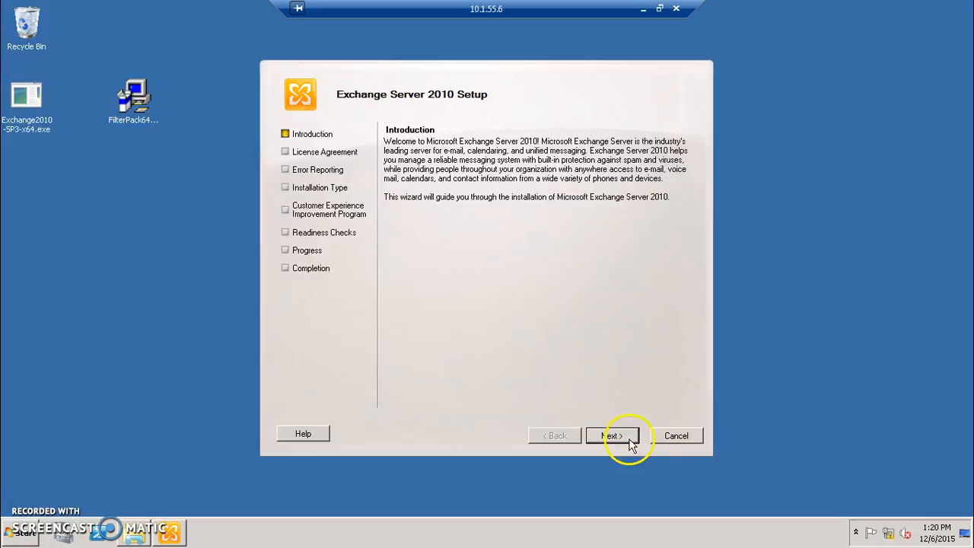
Proceed past the setup introduction and accept the license agreement terms.
left_click(629, 441)
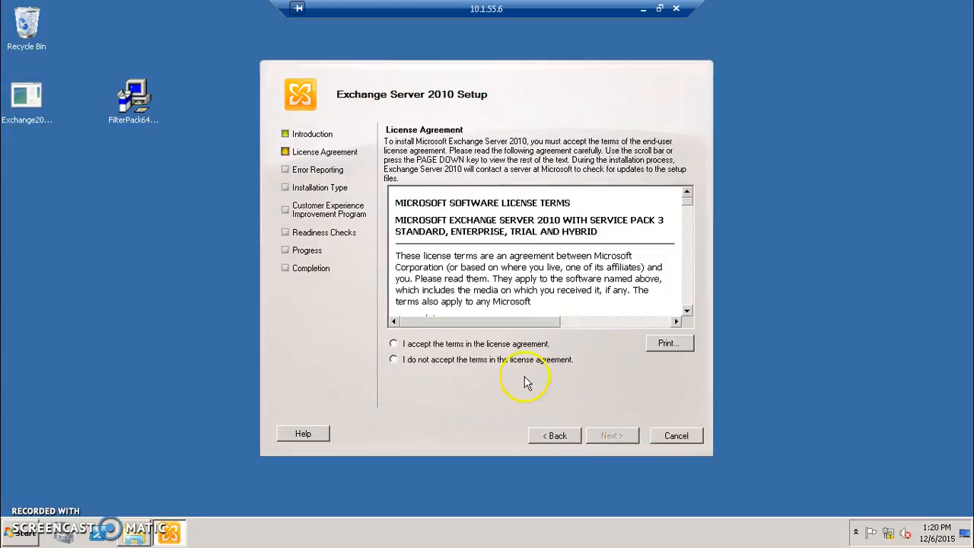
left_click(492, 345)
left_click(612, 437)
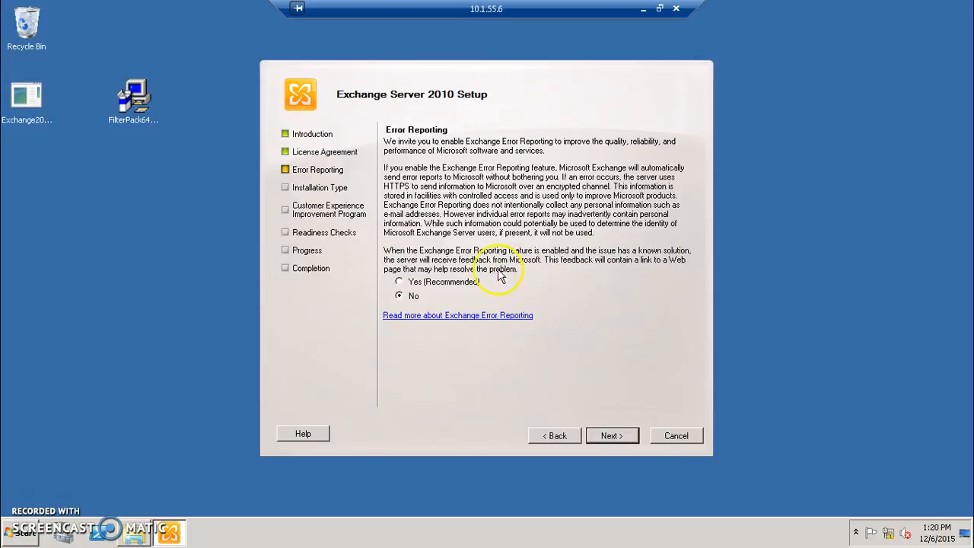
Enable Exchange error reporting with Yes (Recommended) and continue with the Typical Exchange Server Installation.
left_click(399, 283)
left_click(617, 442)
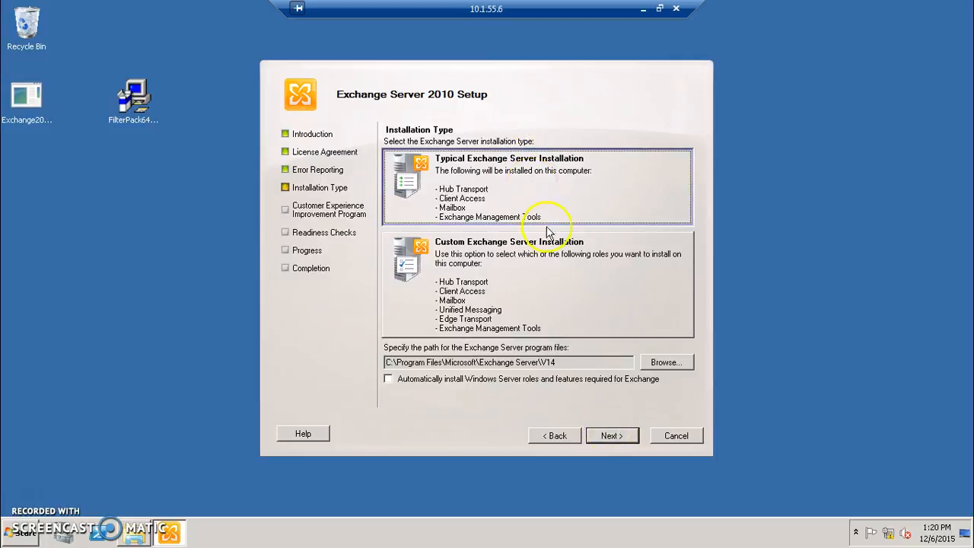
left_click(609, 437)
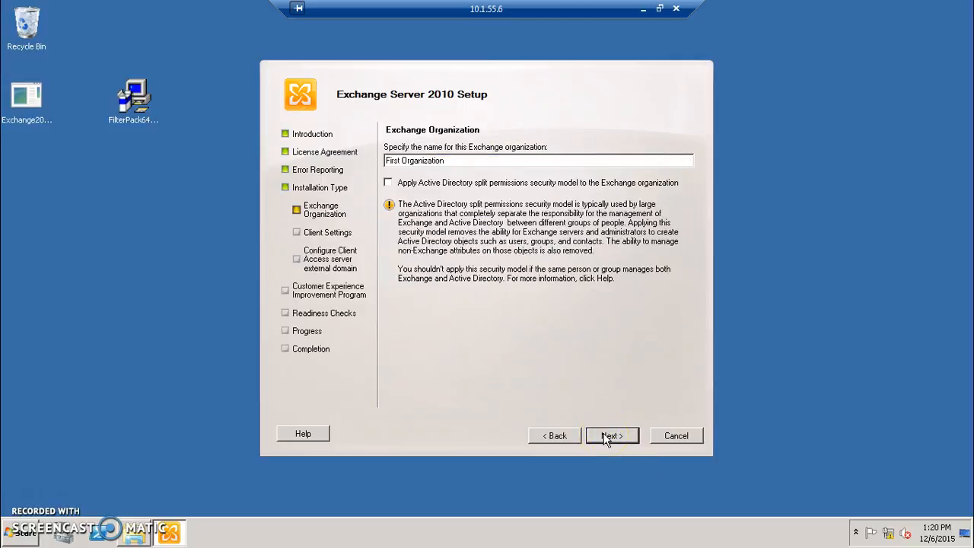
Name the Exchange organization Batelco without applying the split permissions model, and continue.
double_click(453, 162)
key("BackSpace")
key("BackSpace")
key("BackSpace")
key("BackSpace")
key("BackSpace")
key("BackSpace")
key("BackSpace")
type("Bat")
key("BackSpace")
key("BackSpace")
type("atelco")
left_click(618, 445)
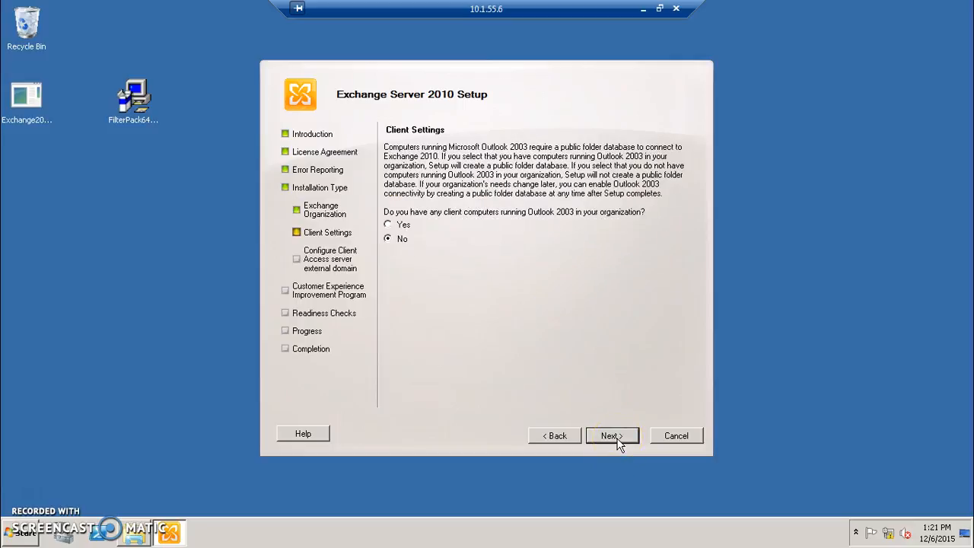
Answer Yes to having Outlook 2003 clients and make the Client Access server role Internet-facing with external domain exchange.batelco.bh.
left_click(388, 226)
left_click(616, 438)
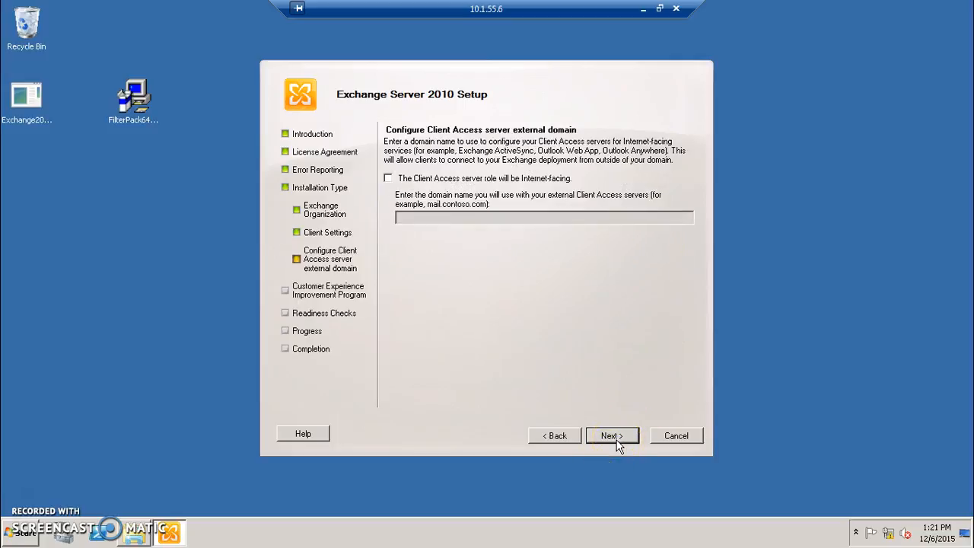
left_click(406, 183)
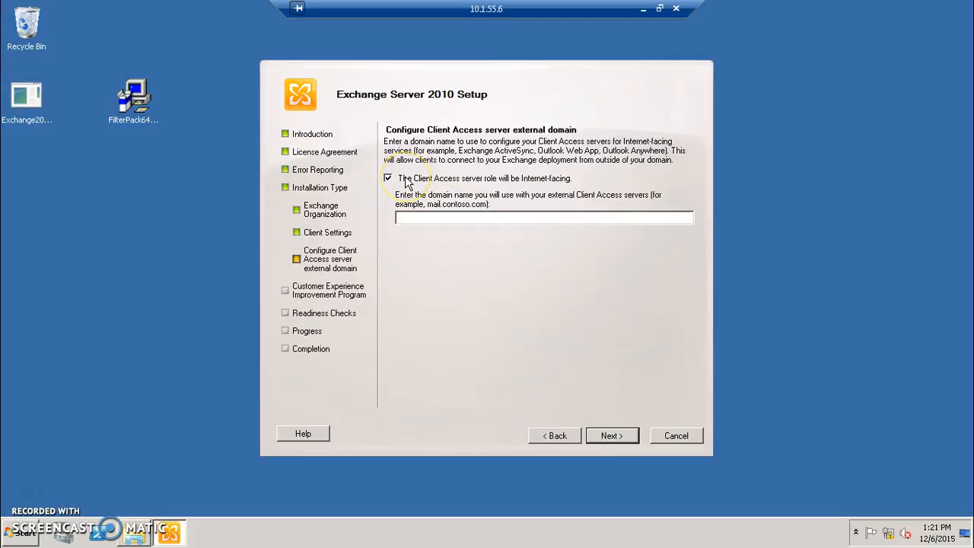
left_click(450, 222)
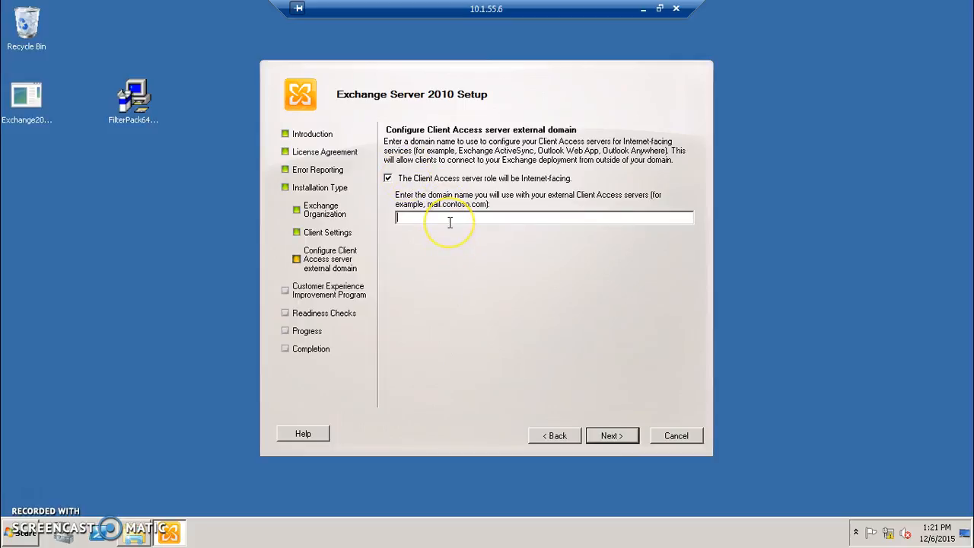
type("exchange")
type(".batelco.bh")
left_click(613, 436)
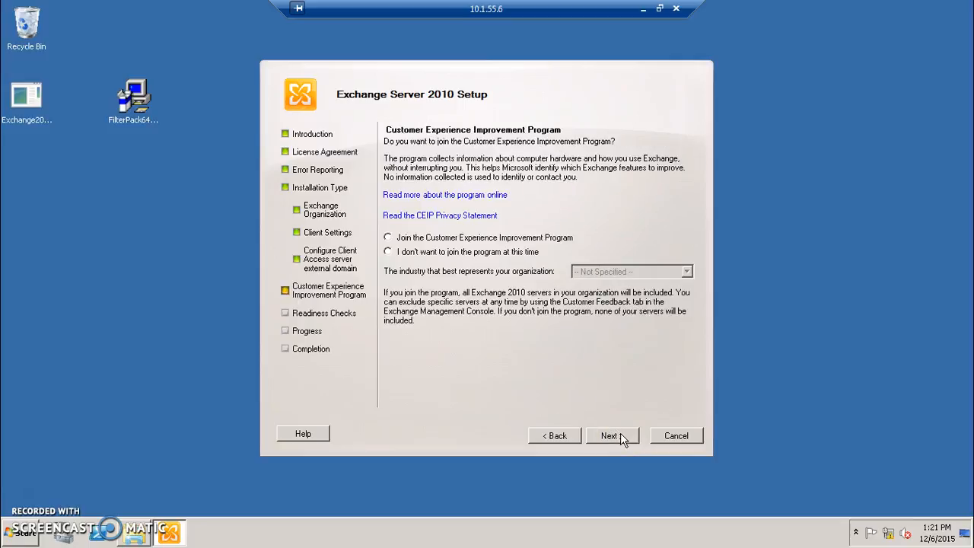
Decline the Customer Experience Improvement Program and review the Organization Prerequisites details in the readiness checks.
left_click(460, 254)
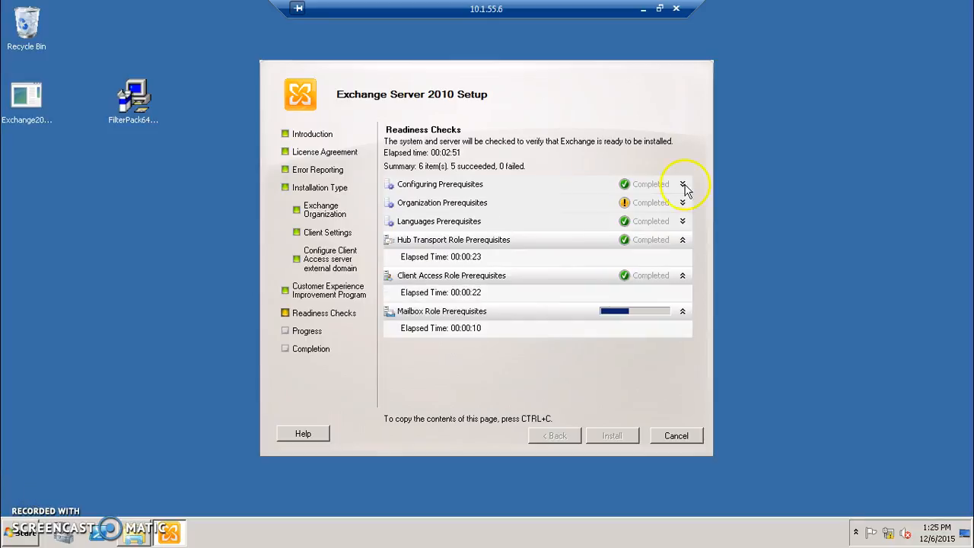
left_click(684, 202)
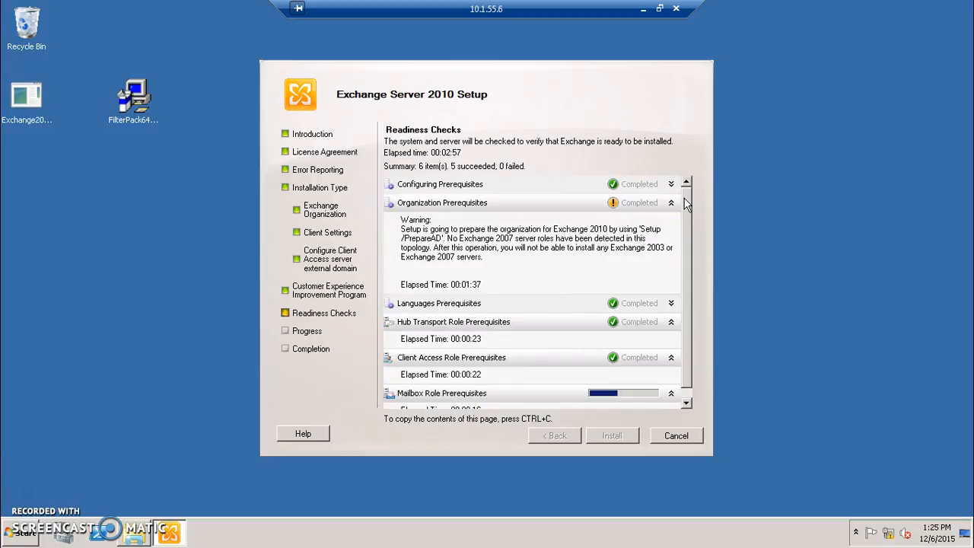
left_click(677, 202)
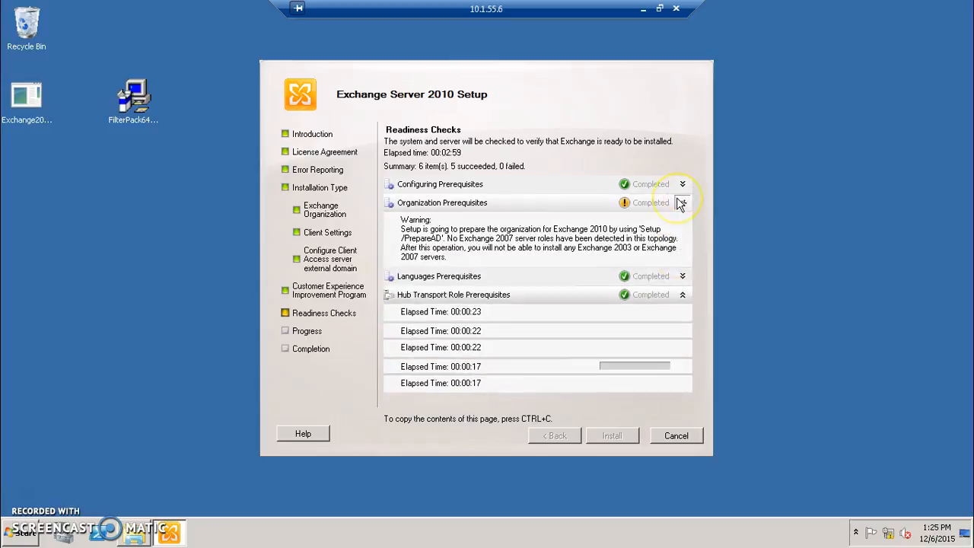
left_click(676, 202)
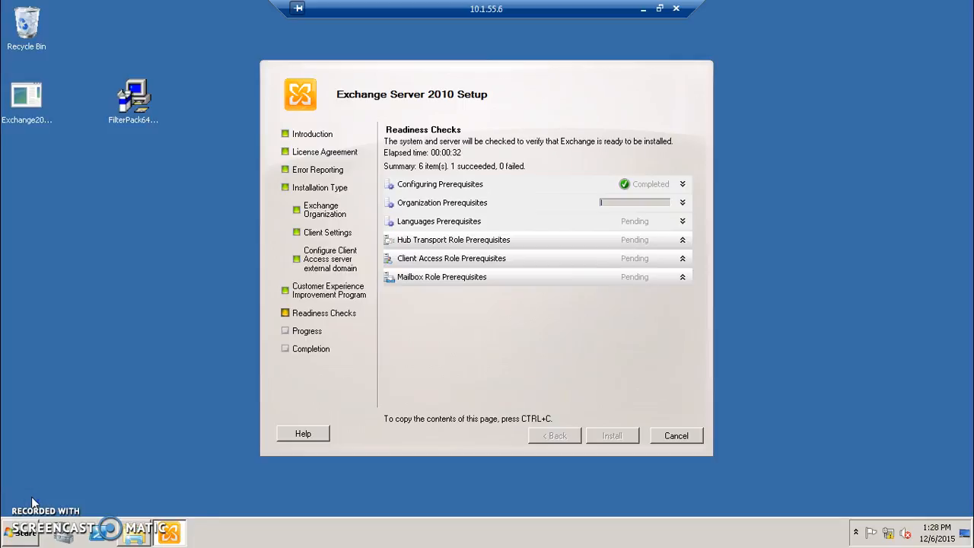
Switch to the 10.1.55.6 Remote Desktop session and open Failover Cluster Manager.
left_click(239, 533)
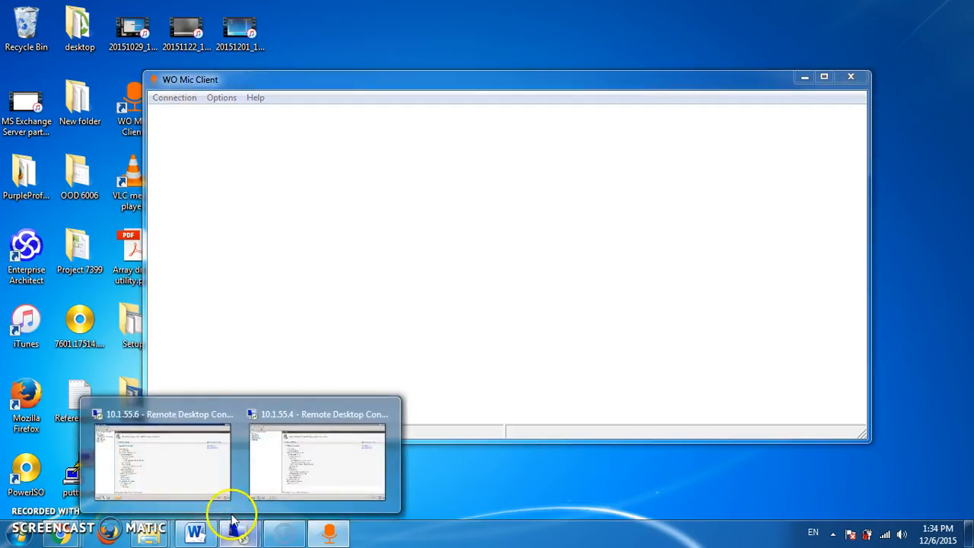
left_click(131, 474)
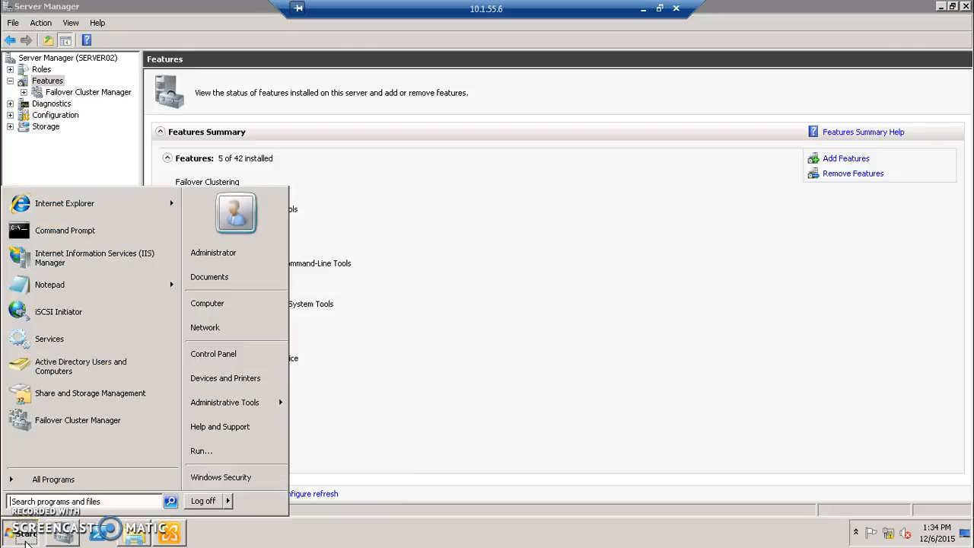
left_click(87, 421)
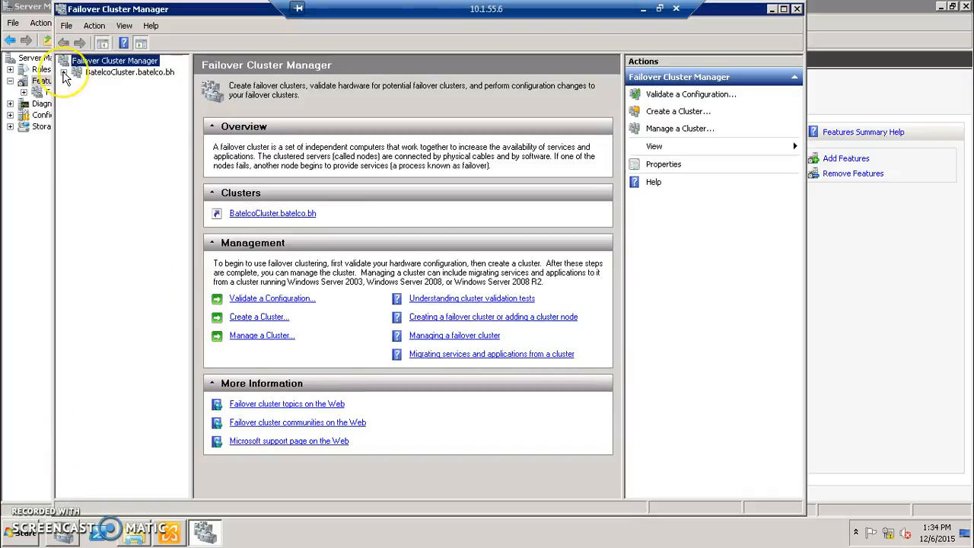
Try to stop the cluster service on node Server02 of BatelcoCluster.batelco.bh.
left_click(64, 73)
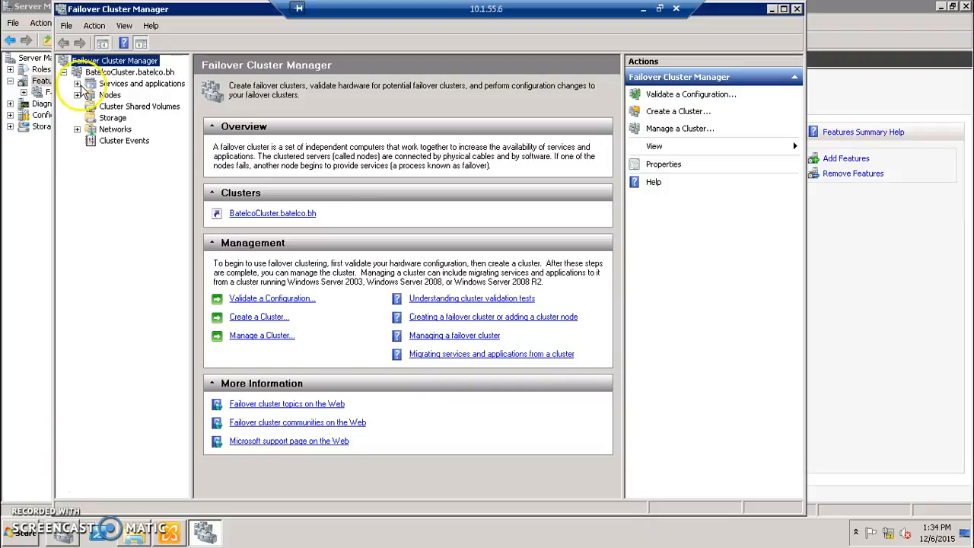
left_click(77, 95)
right_click(122, 119)
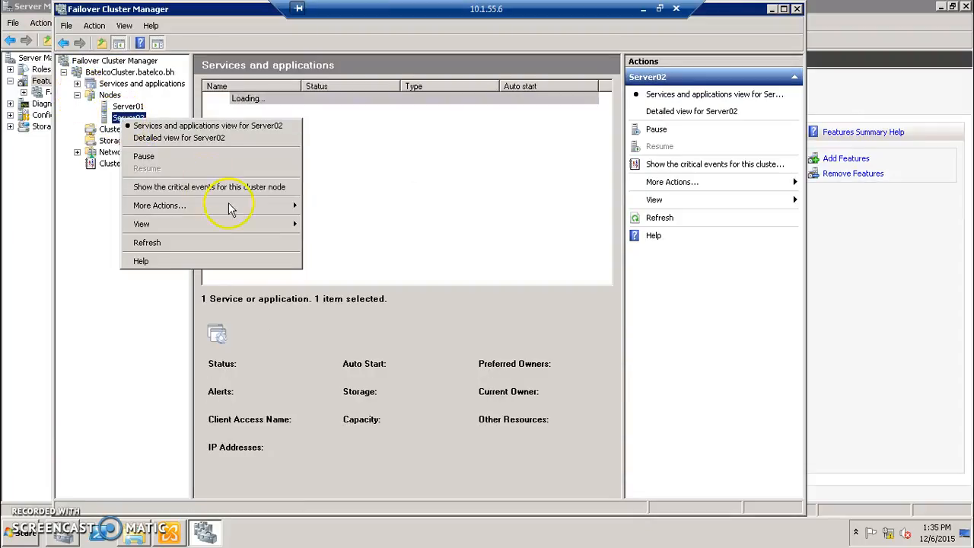
mouse_move(246, 213)
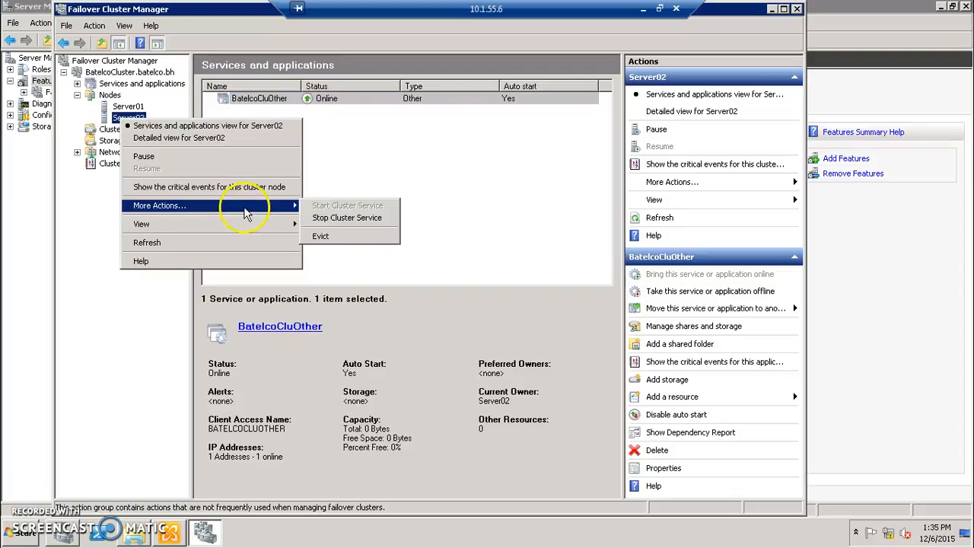
left_click(338, 219)
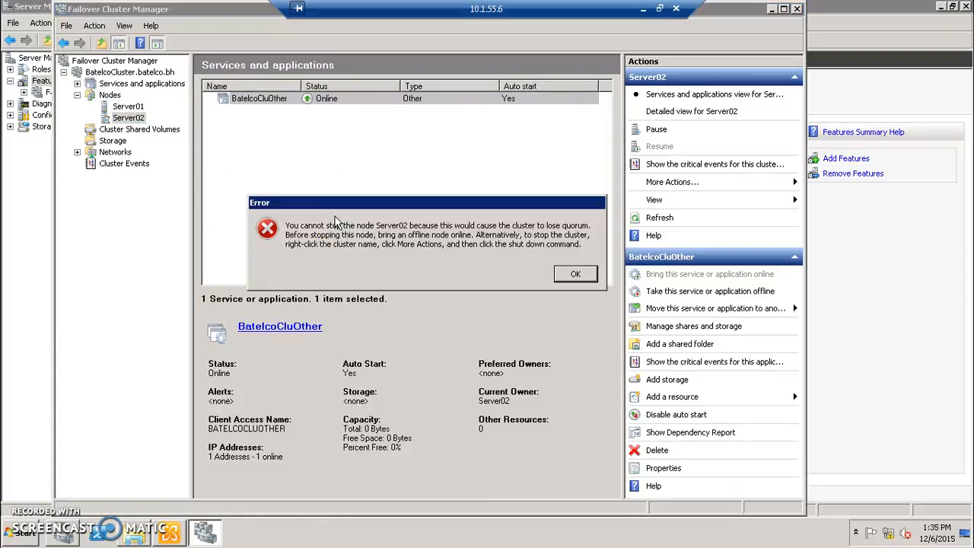
left_click(343, 223)
key("Return")
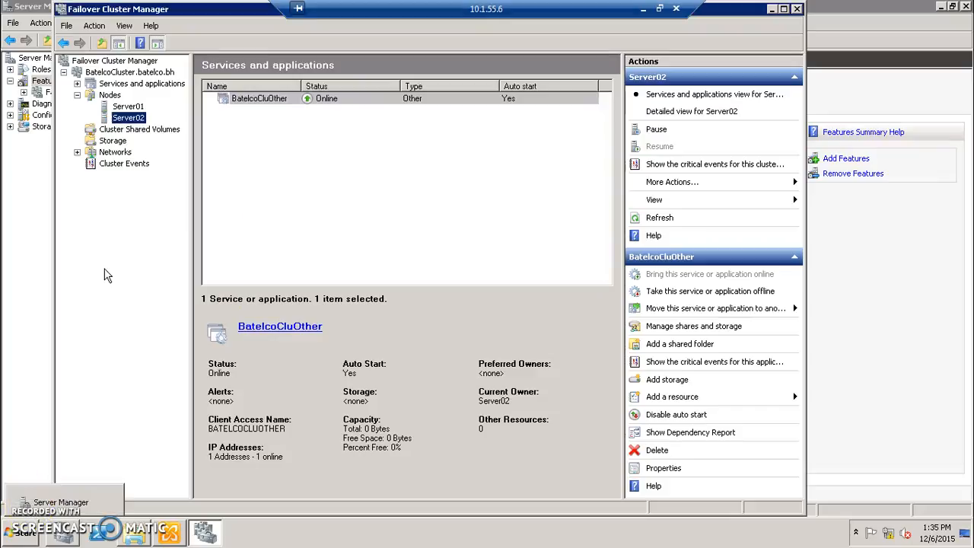
Shut down the whole BatelcoCluster.batelco.bh cluster and expand its entry to check what remains.
right_click(128, 83)
left_click(115, 72)
right_click(109, 73)
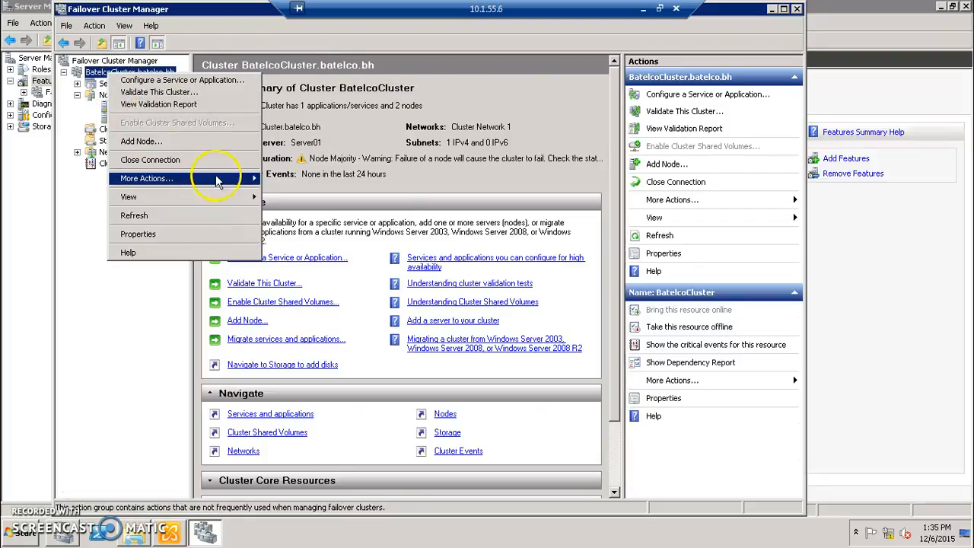
mouse_move(219, 183)
left_click(345, 220)
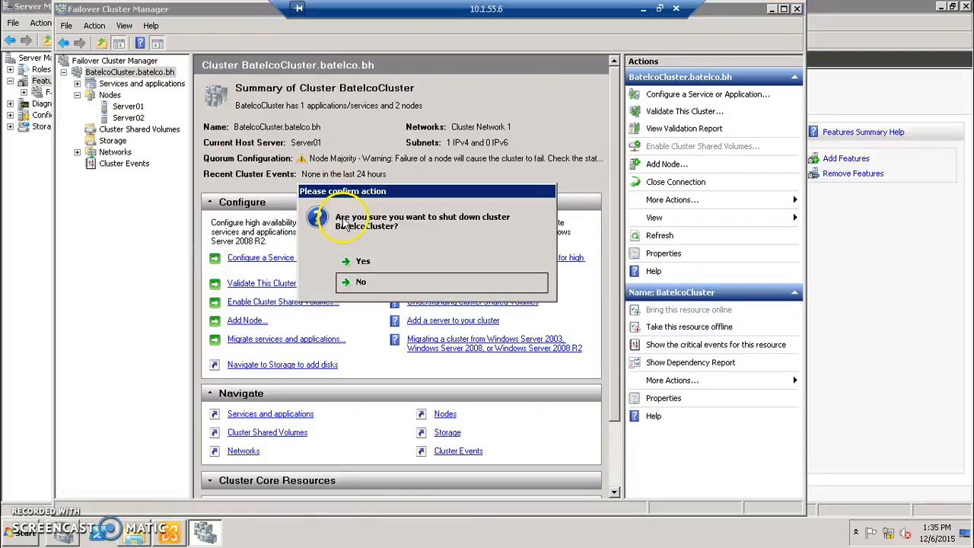
left_click(404, 263)
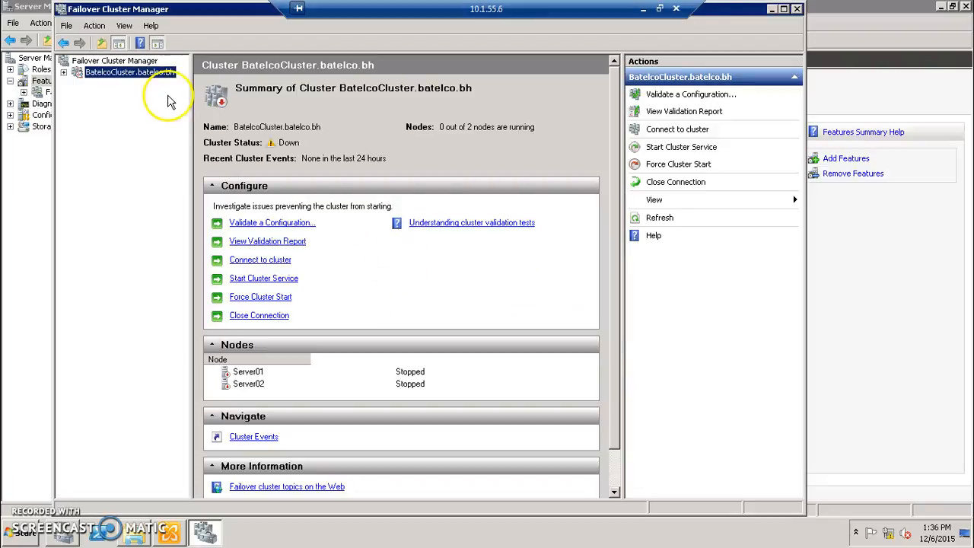
left_click(63, 73)
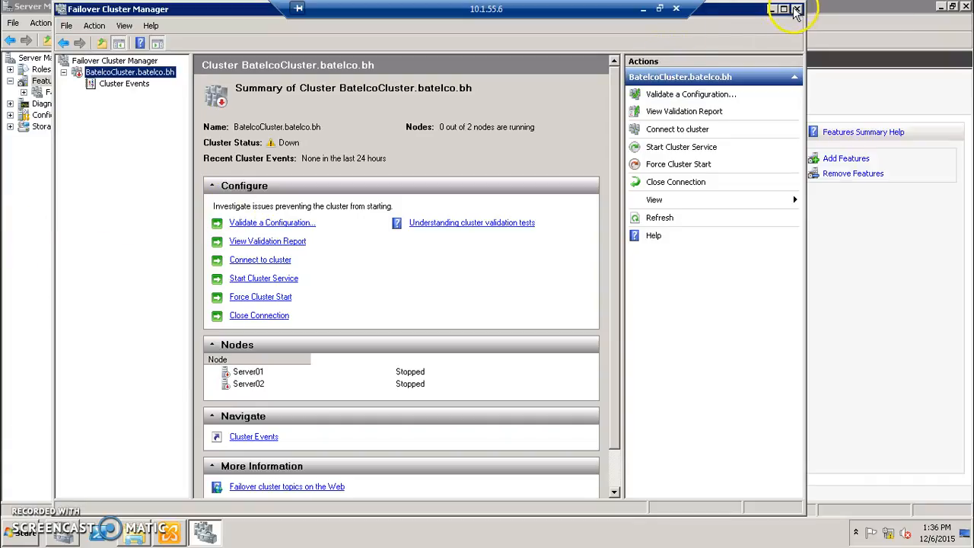
left_click(851, 163)
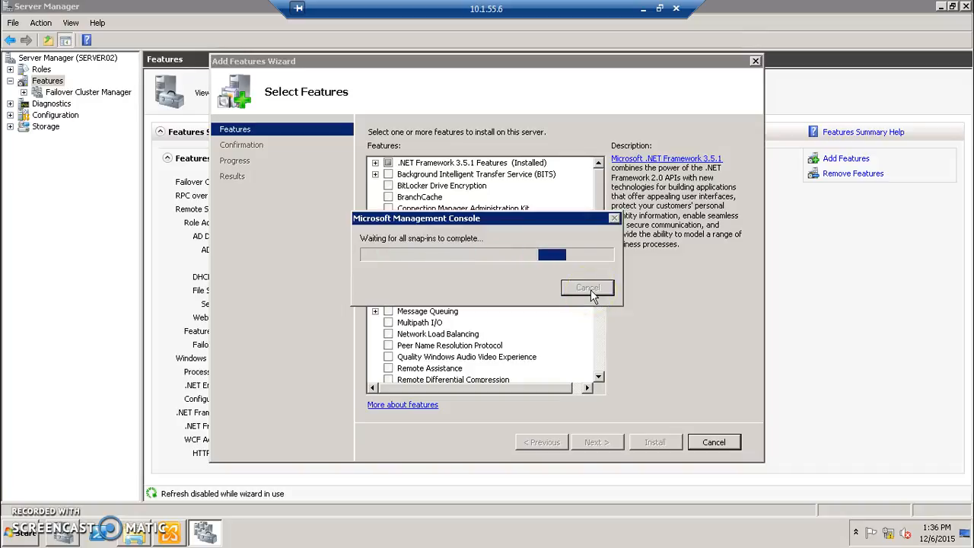
left_click(714, 442)
left_click(559, 318)
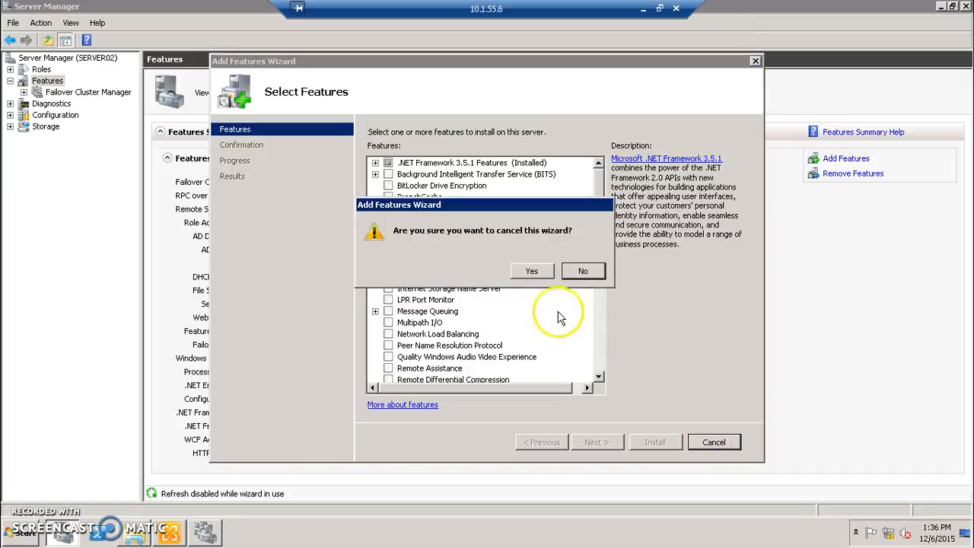
left_click(542, 272)
Start removing features from the server and try to deselect Failover Clustering.
left_click(847, 176)
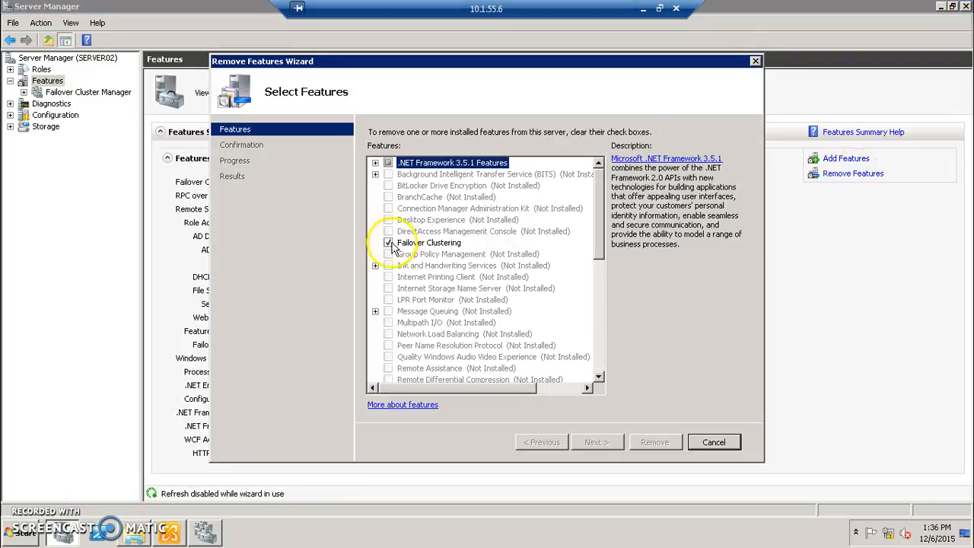
left_click(389, 243)
left_click(588, 309)
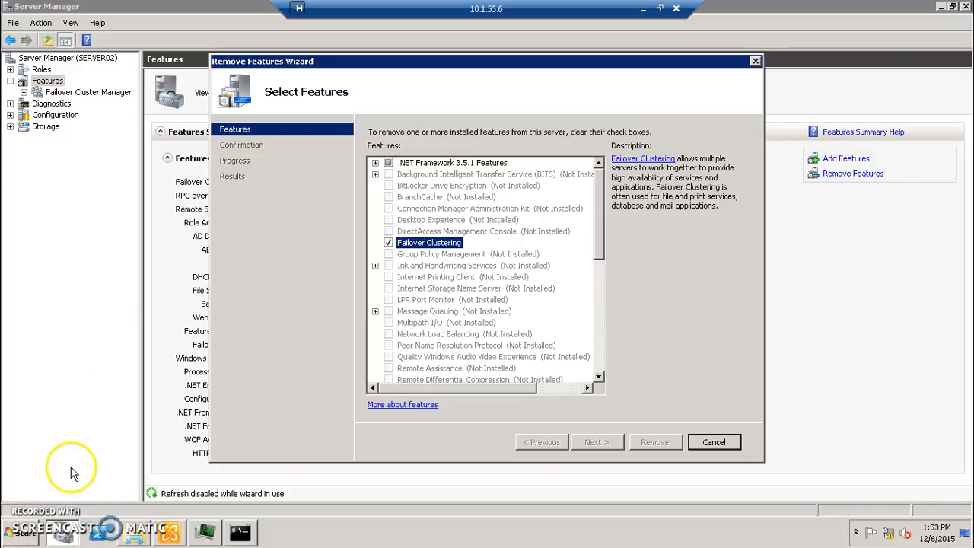
Run Windows PowerShell as administrator and import the FailoverClusters module.
left_click(28, 532)
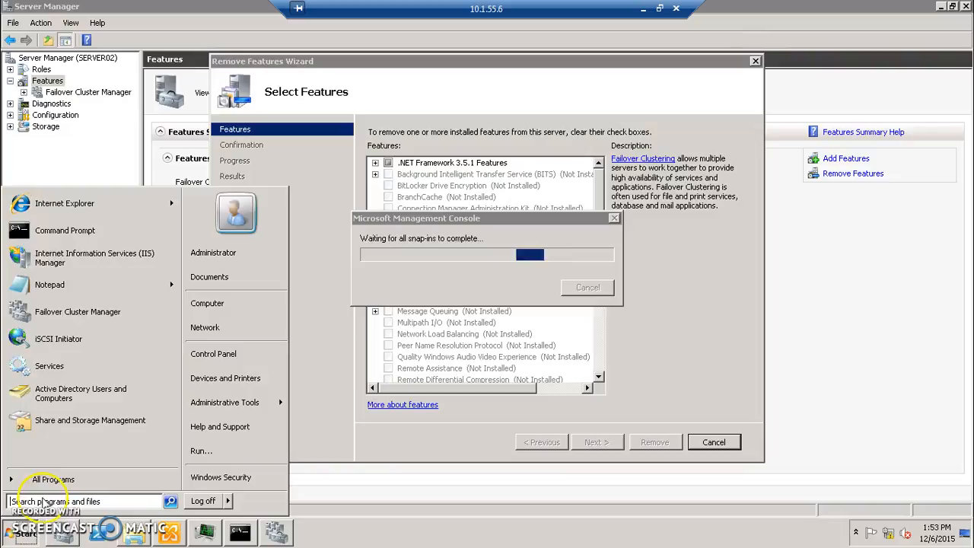
type("power")
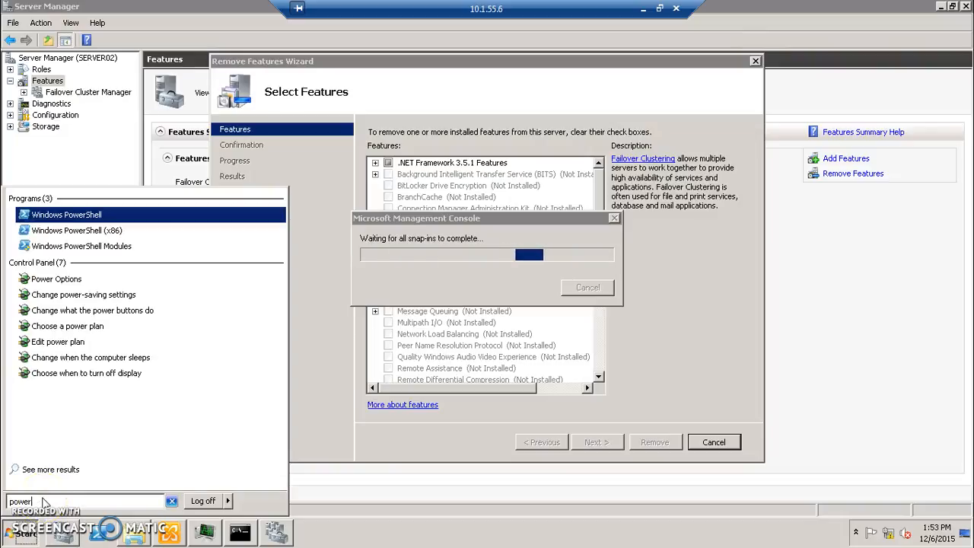
left_click(76, 220)
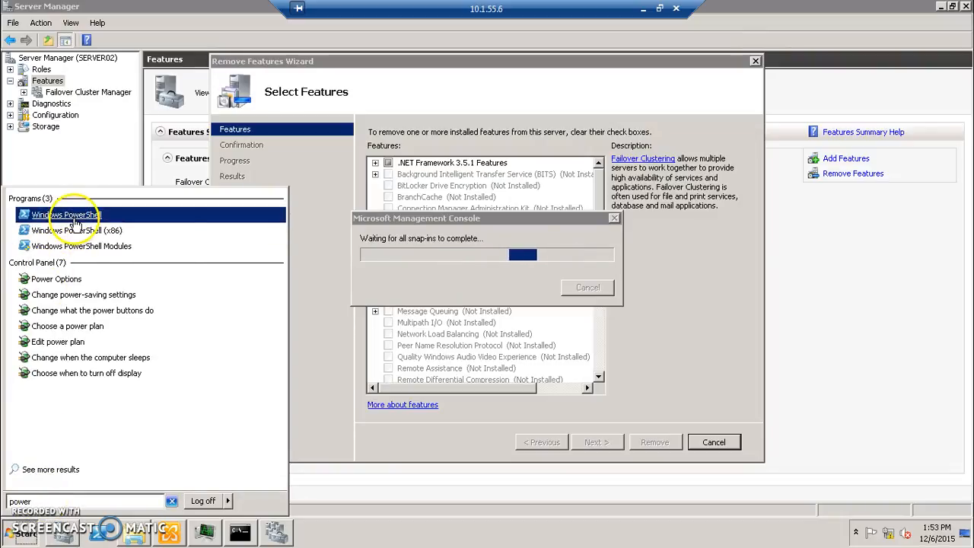
right_click(76, 221)
left_click(122, 251)
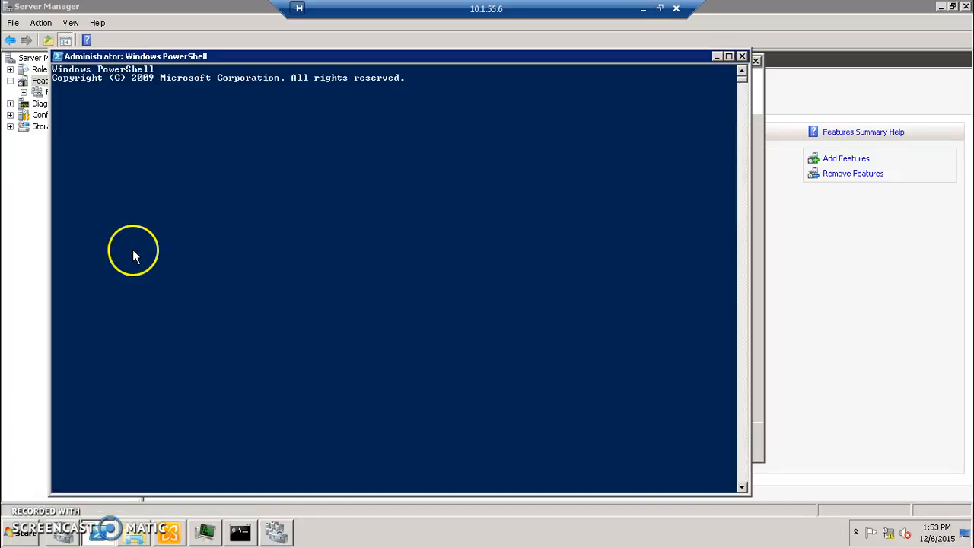
right_click(261, 95)
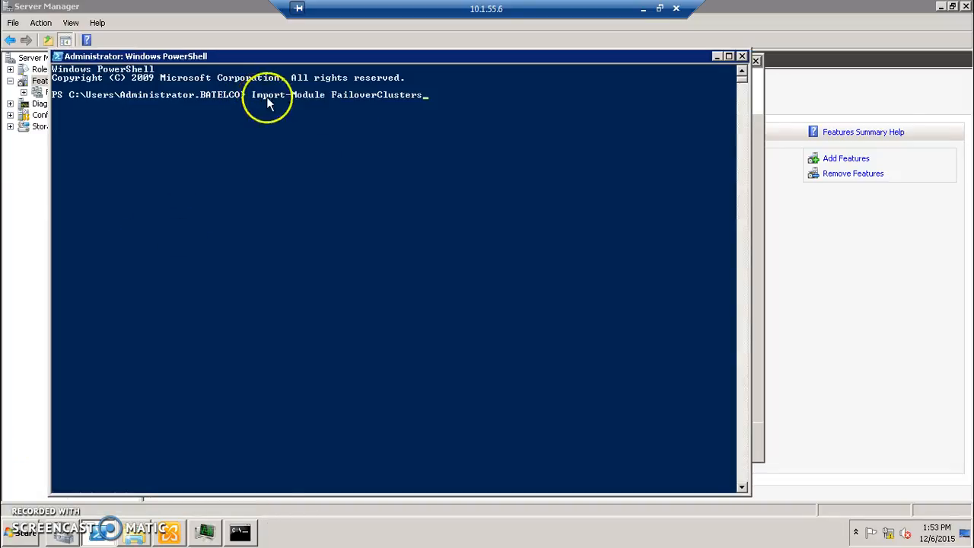
key("Return")
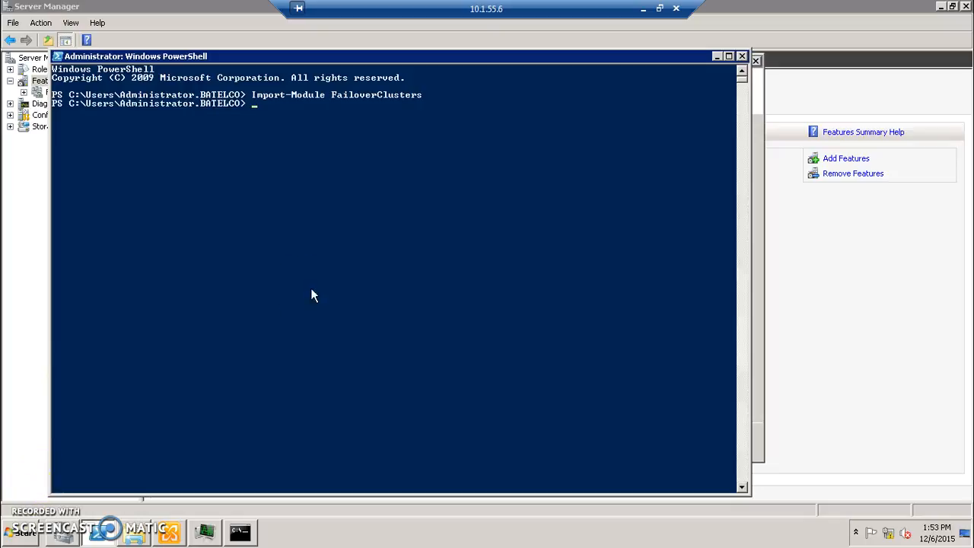
Forcefully clean up cluster node SERVER02 with clear-clusternode, answering y to the confirmation.
right_click(281, 112)
key("Return")
type("y")
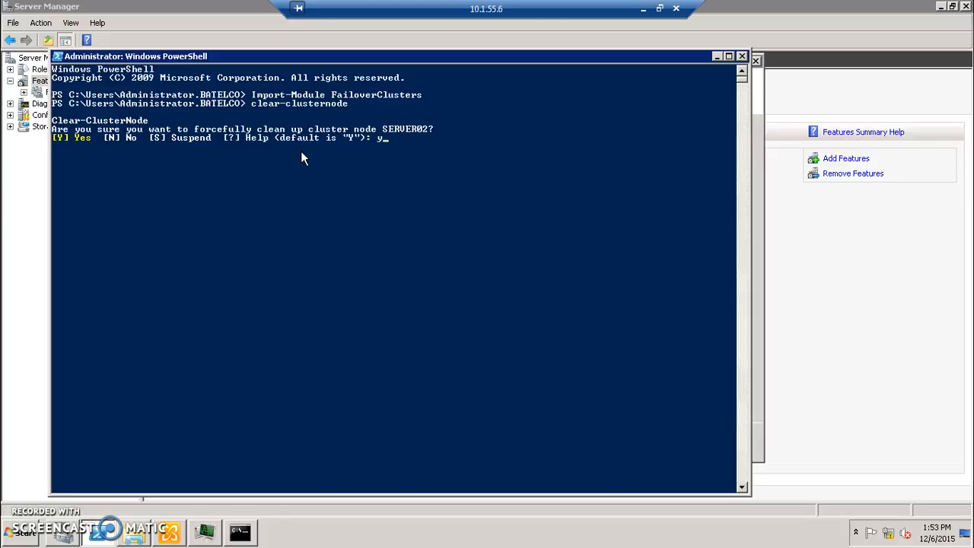
key("Return")
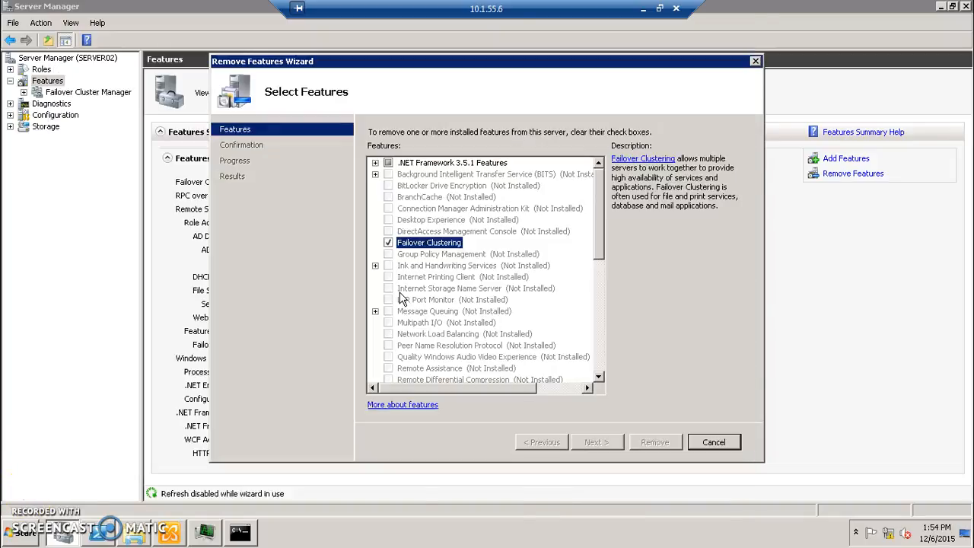
Remove the Failover Clustering feature, declaring the server already removed from the cluster, and decline the immediate restart.
left_click(438, 251)
left_click(389, 242)
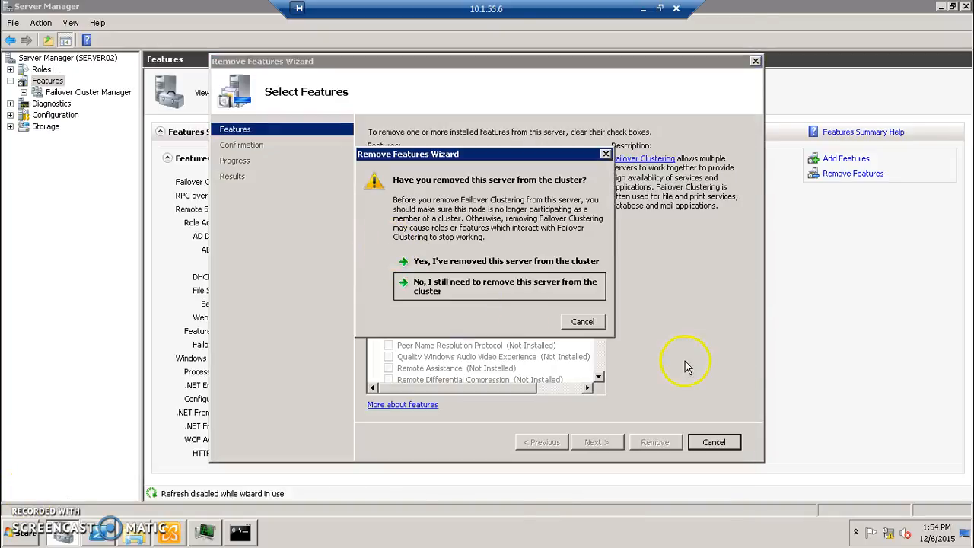
left_click(523, 260)
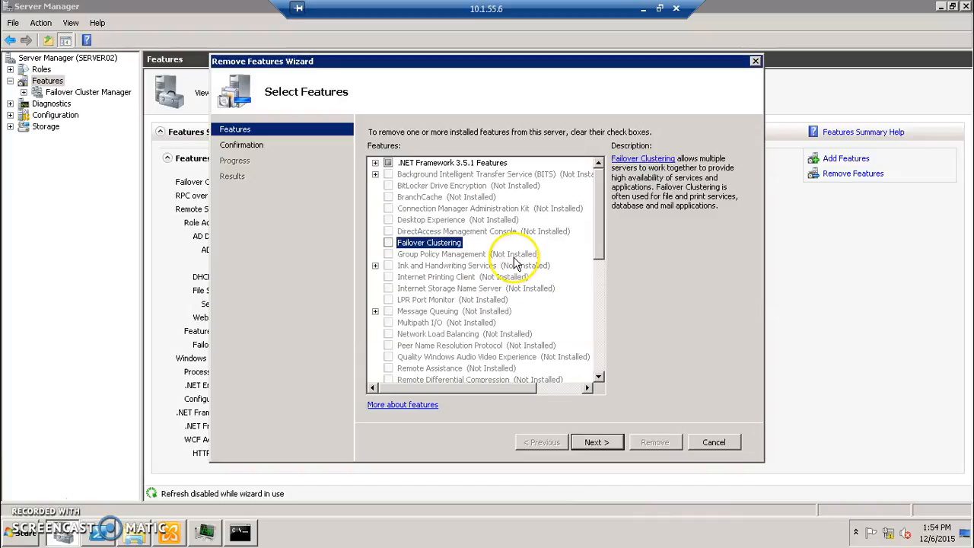
left_click(598, 443)
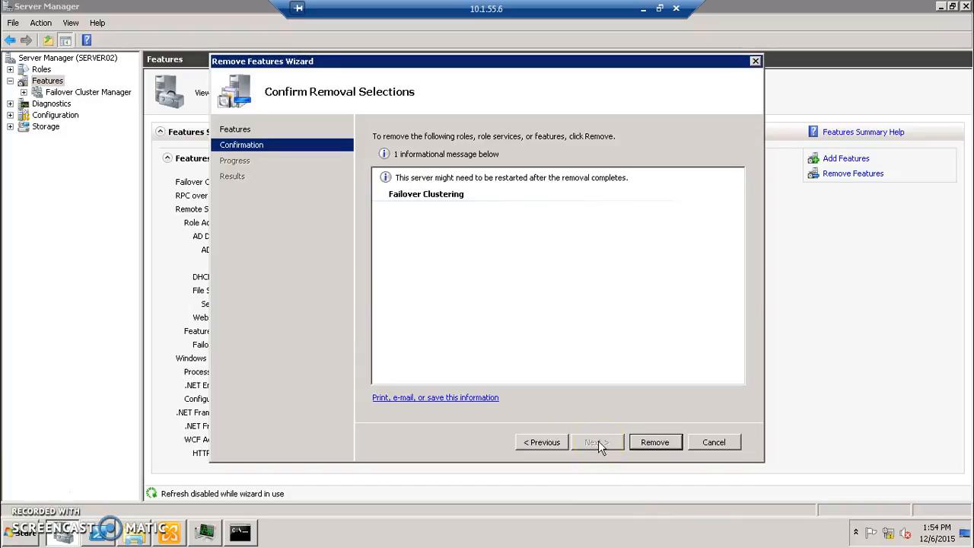
left_click(647, 445)
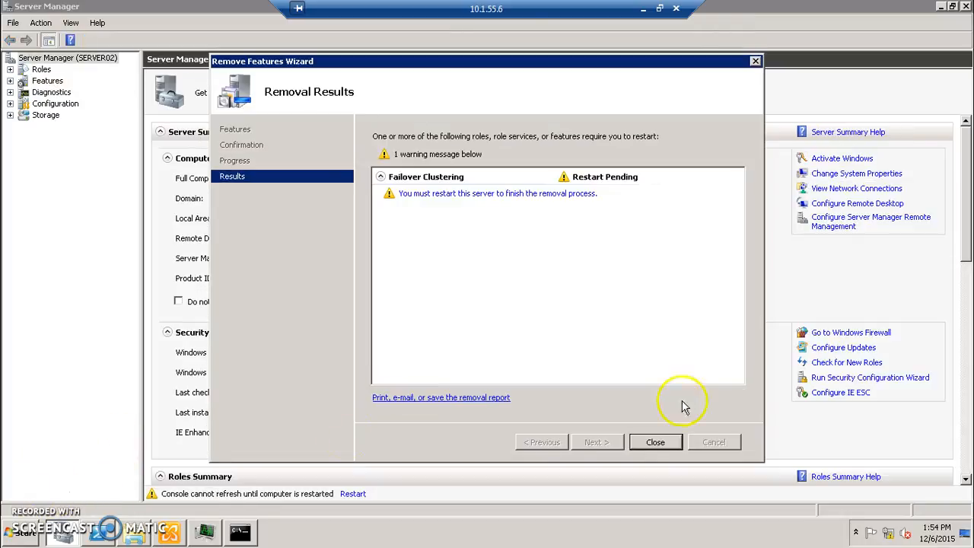
left_click(656, 443)
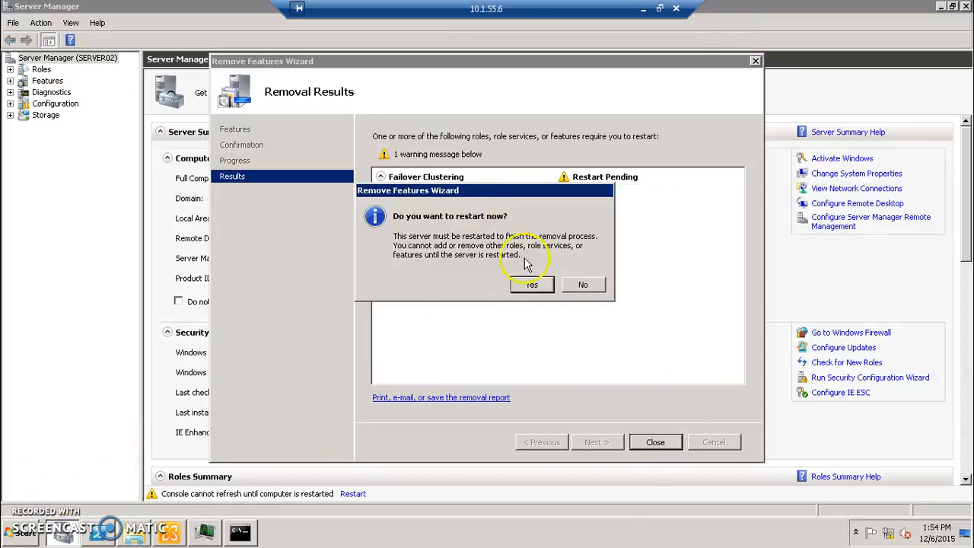
left_click(583, 284)
Retry the readiness checks in Exchange Server 2010 Setup and start the installation in the 10.1.55.6 session.
left_click(172, 532)
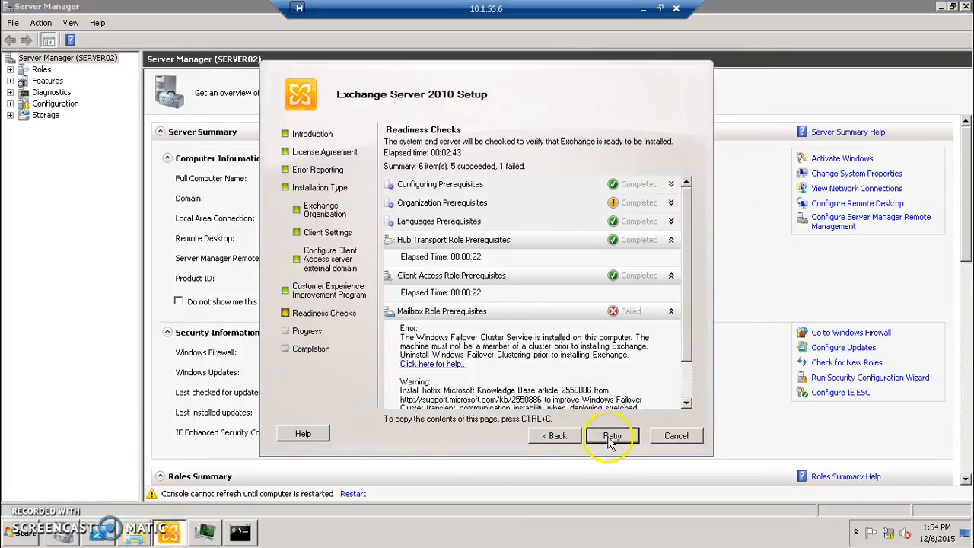
left_click(611, 440)
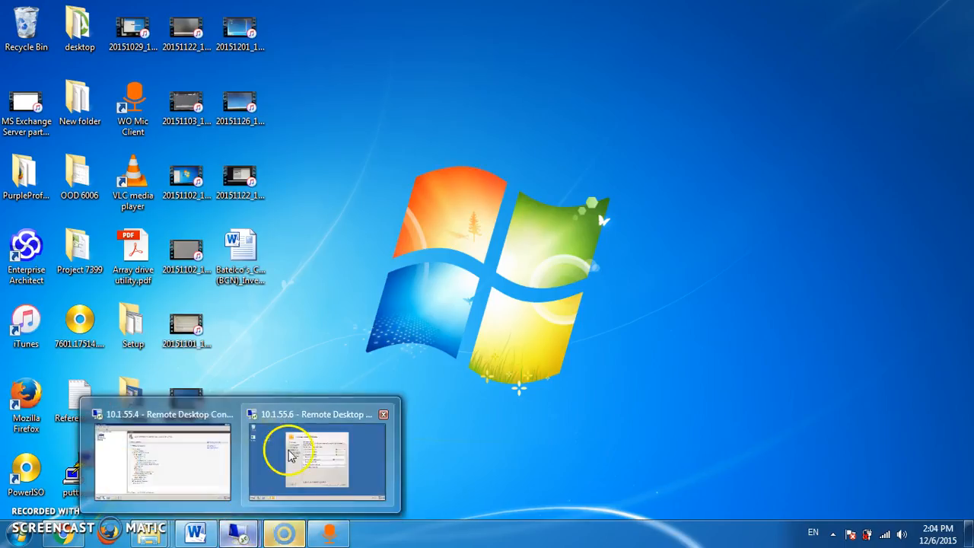
left_click(289, 455)
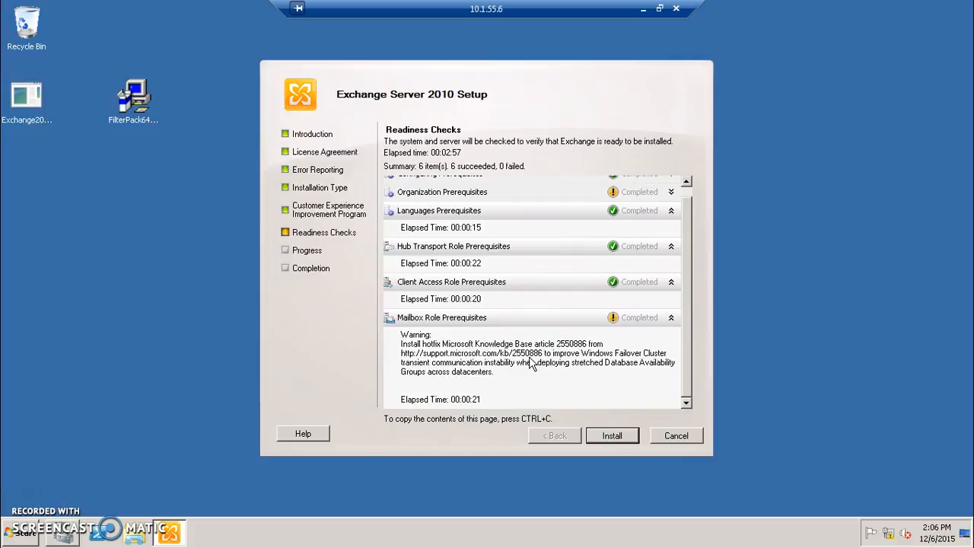
left_click(618, 438)
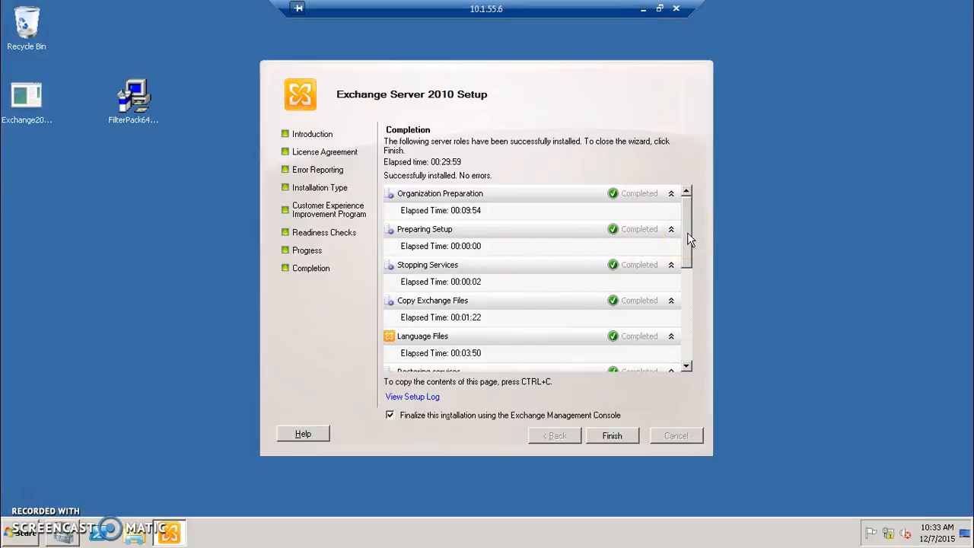
Review the installed roles and finish Exchange setup, acknowledging the reboot notice and closing the Exchange Management Console.
left_click_drag(687, 234, 697, 375)
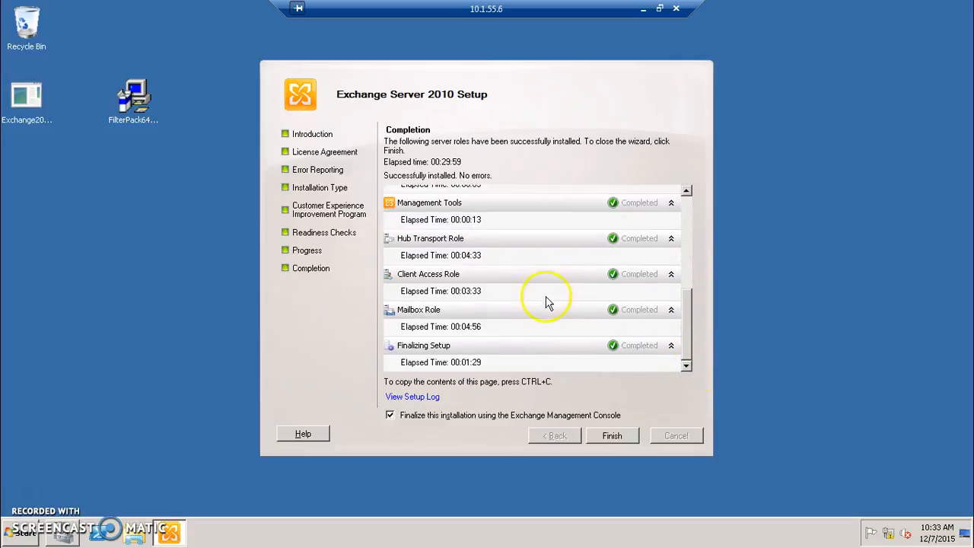
left_click(613, 436)
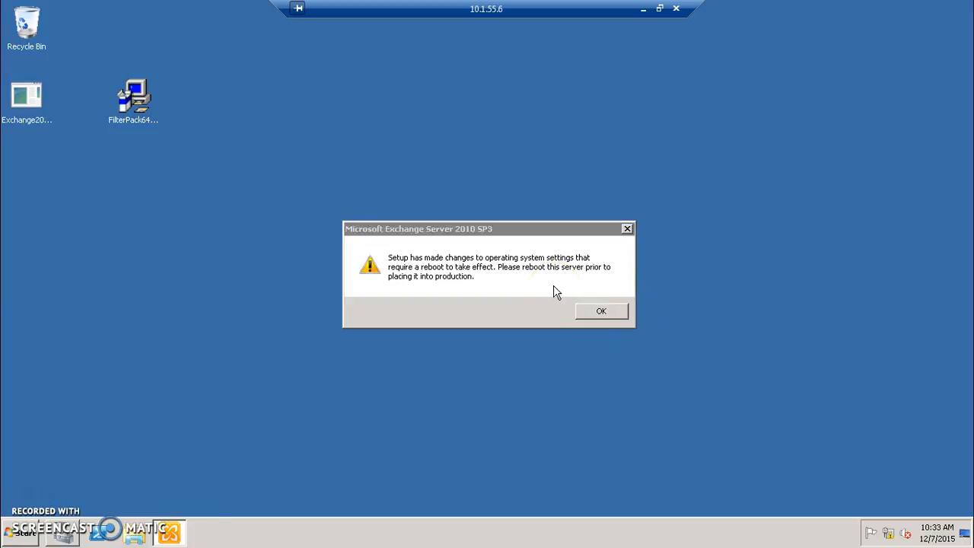
left_click(602, 312)
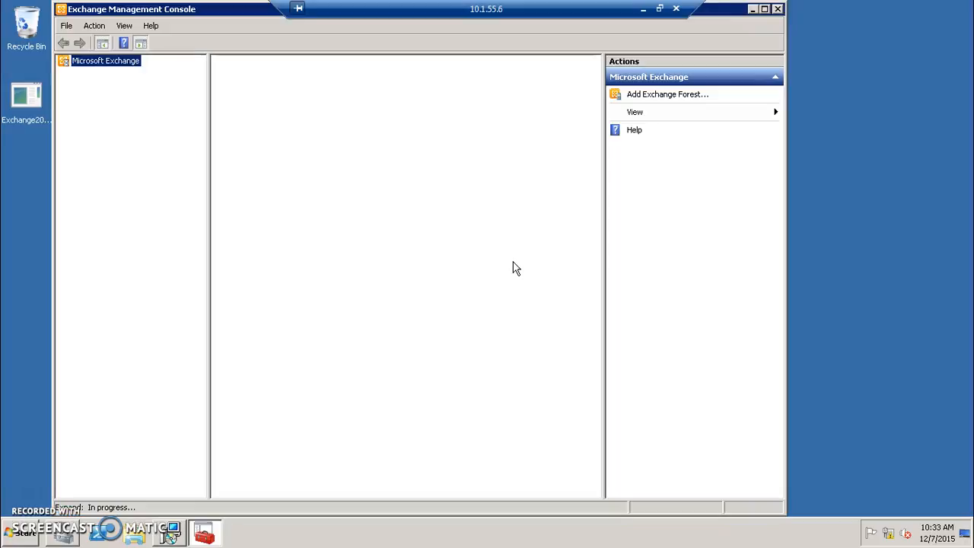
left_click(777, 8)
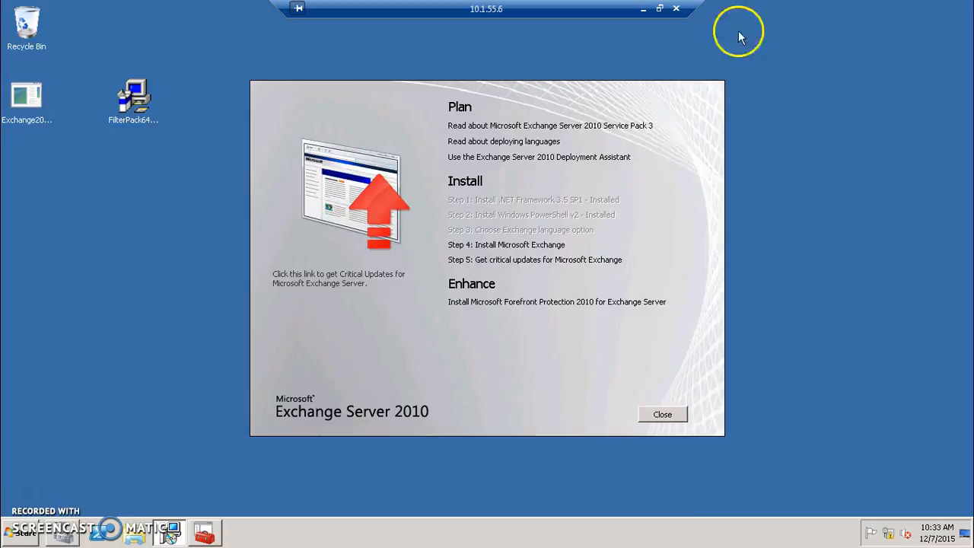
Try to get the critical updates for Microsoft Exchange online, and close the browser window.
left_click(503, 261)
left_click(603, 172)
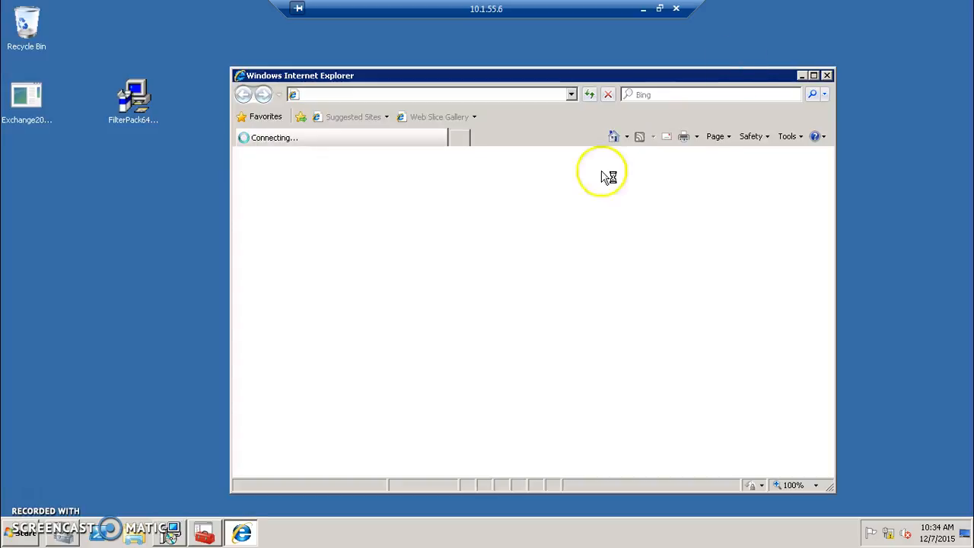
left_click(827, 76)
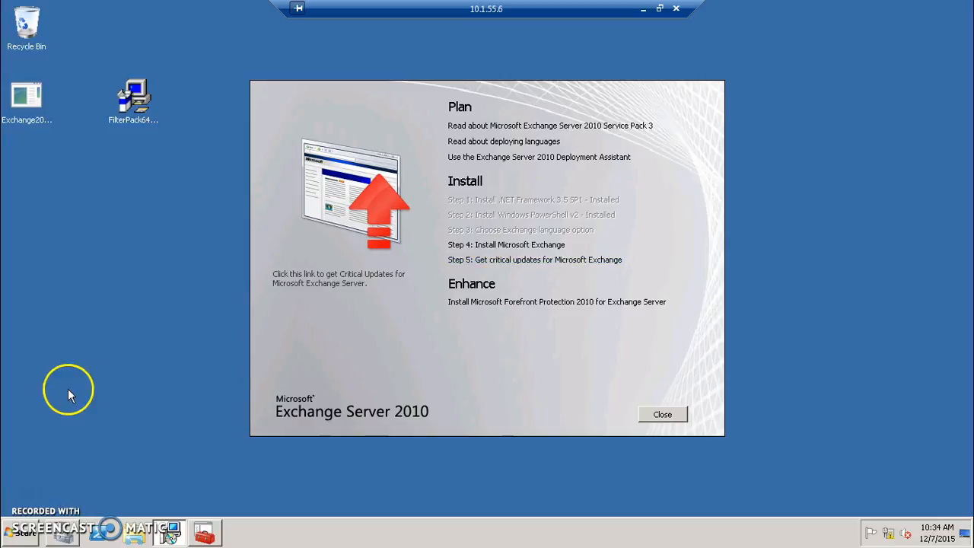
Restart the server as Other (Planned) with the comment "s".
left_click(24, 532)
mouse_move(228, 503)
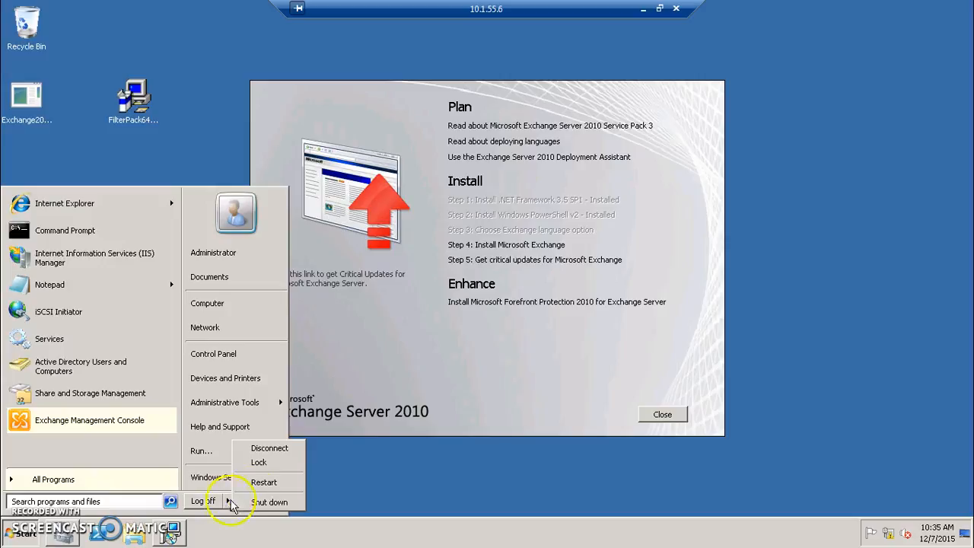
left_click(267, 485)
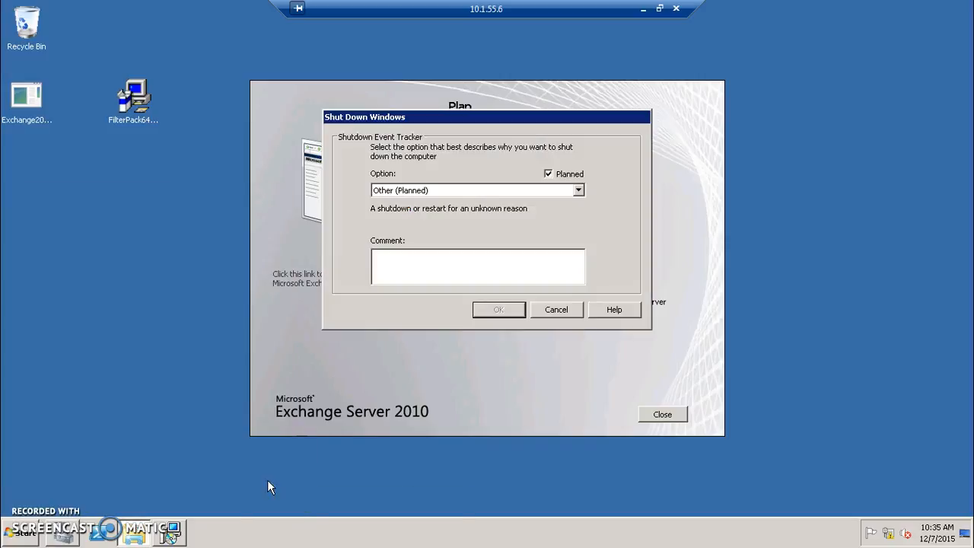
left_click(513, 276)
type("s")
left_click(499, 310)
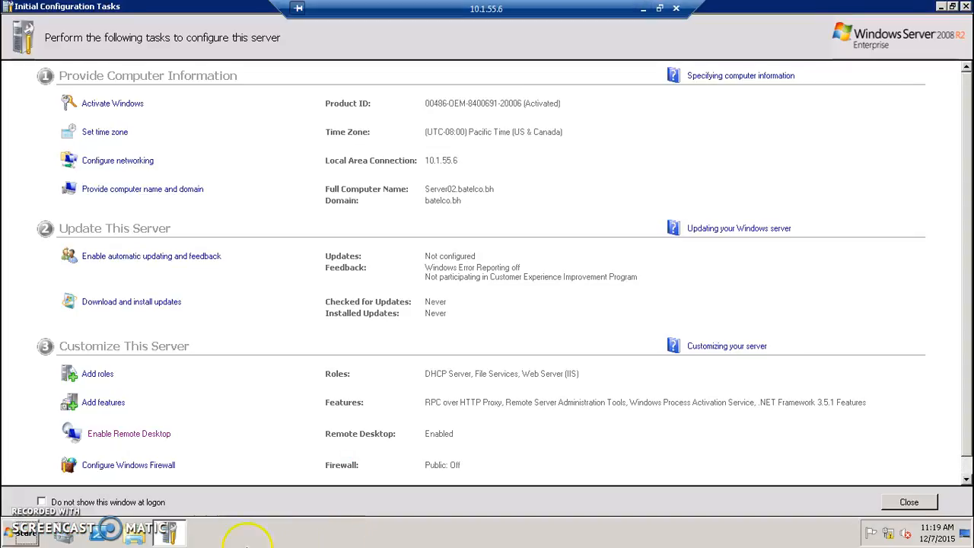
Open the Exchange Management Console and expand Organization Configuration under Microsoft Exchange On-Premises.
left_click(12, 537)
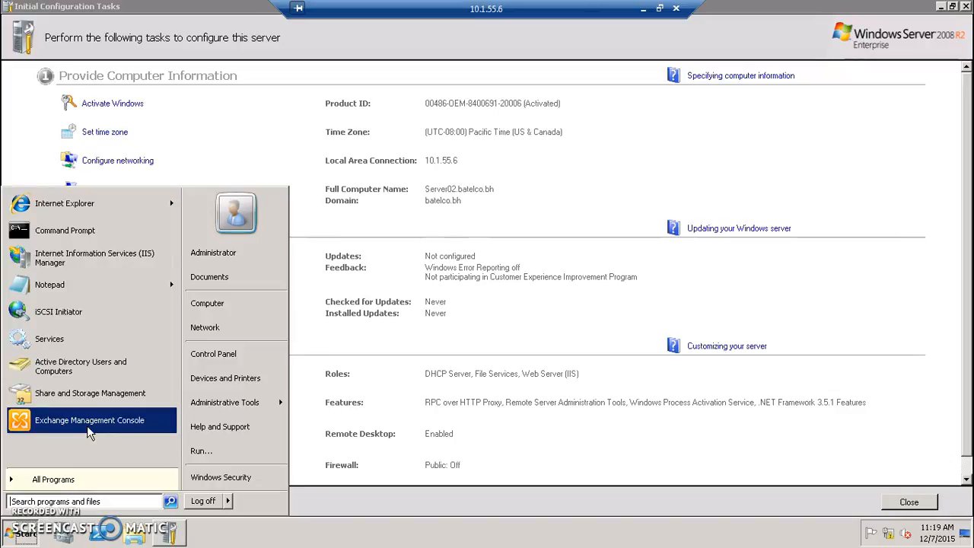
left_click(87, 427)
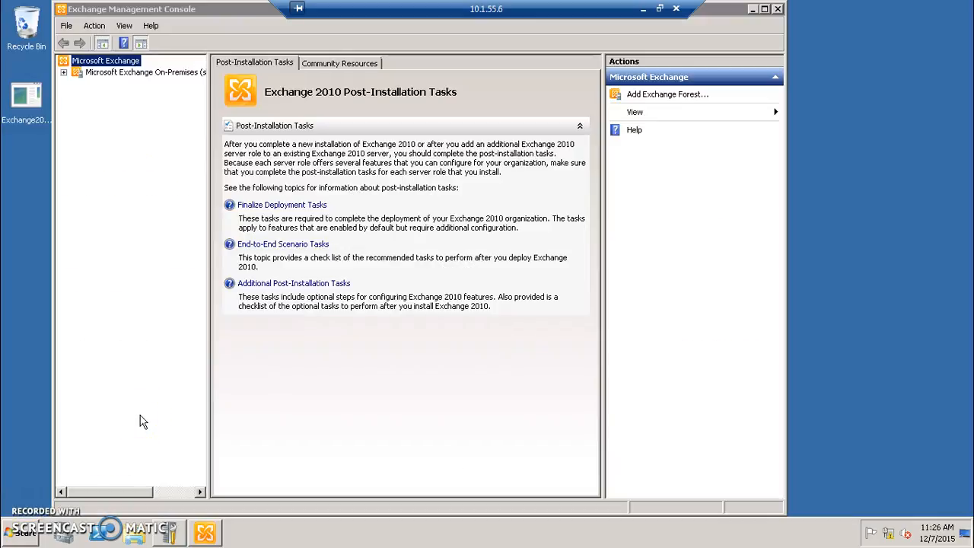
left_click(64, 73)
double_click(114, 85)
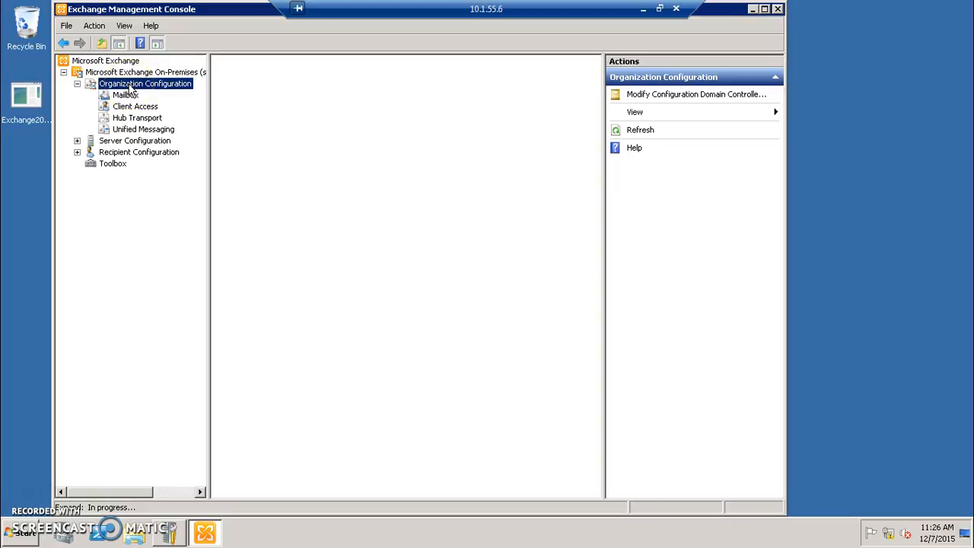
Try to modify the configuration domain controller for Organization Configuration.
left_click(77, 84)
left_click(77, 85)
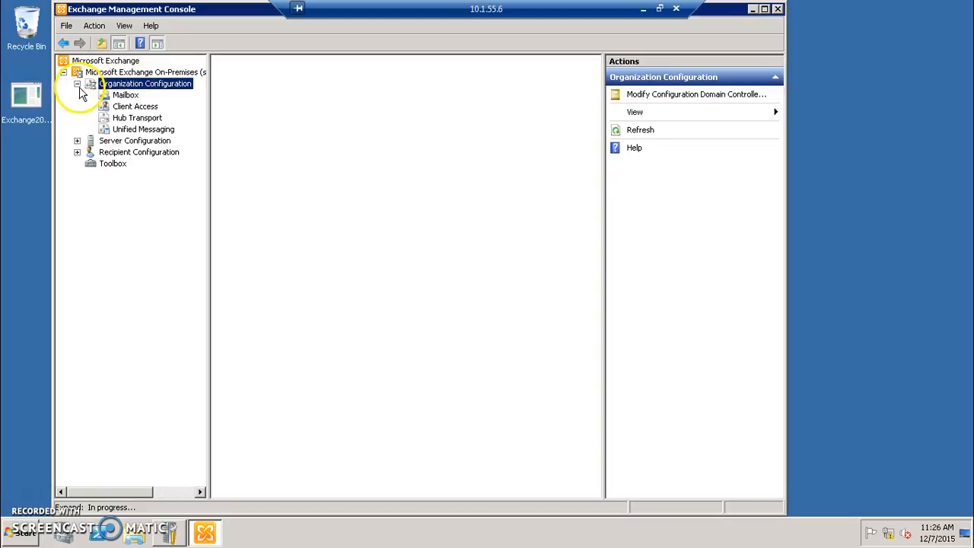
right_click(108, 86)
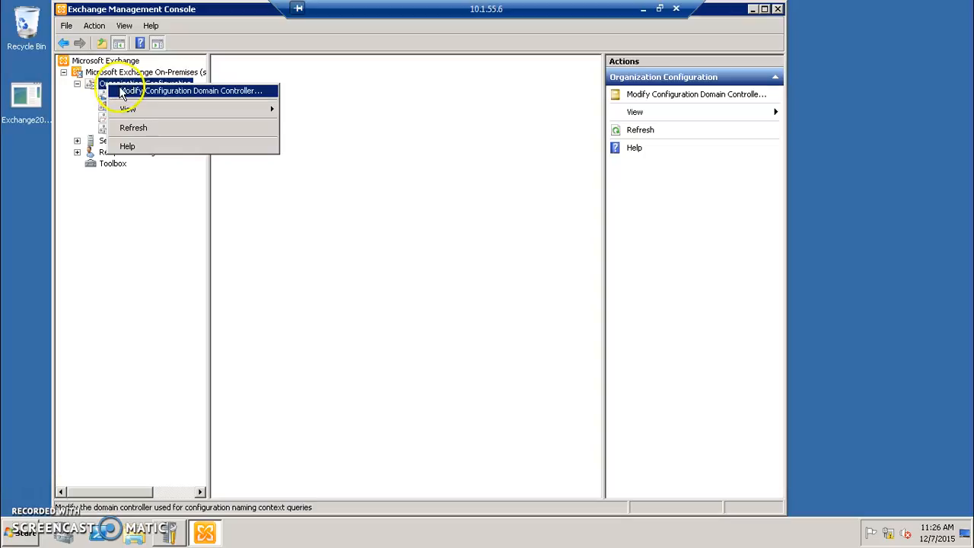
left_click(126, 91)
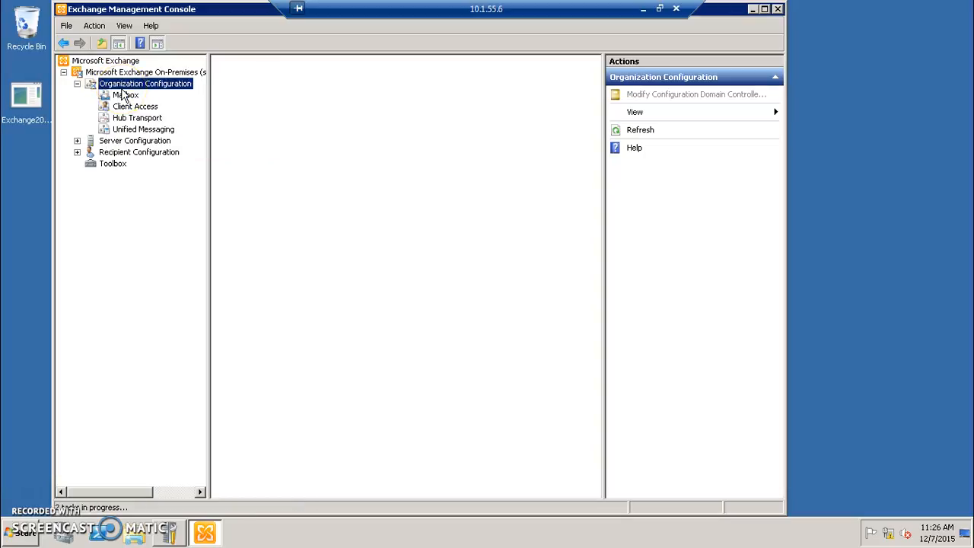
View the organization's mailbox databases, inspect the general properties of the mailbox database on SERVER02, and close them without changes.
left_click(124, 95)
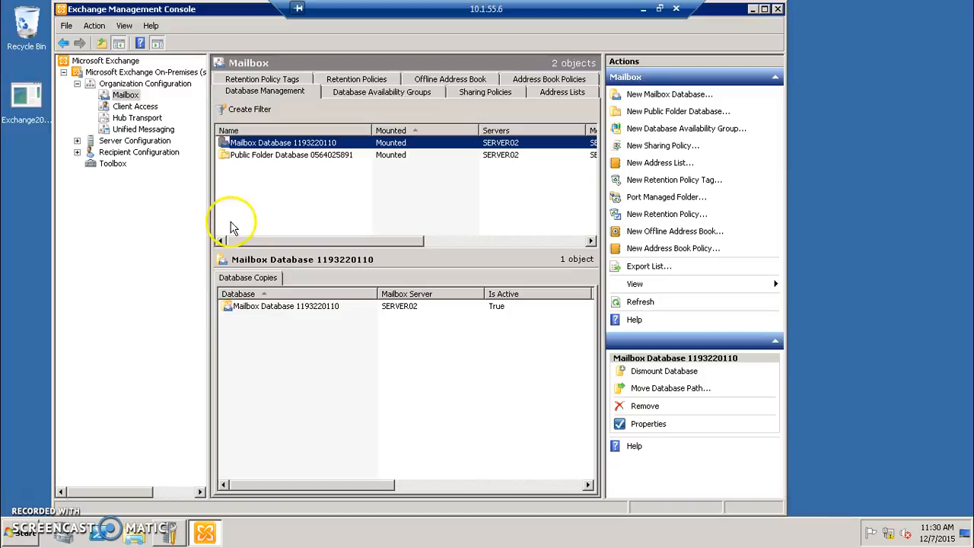
left_click(77, 83)
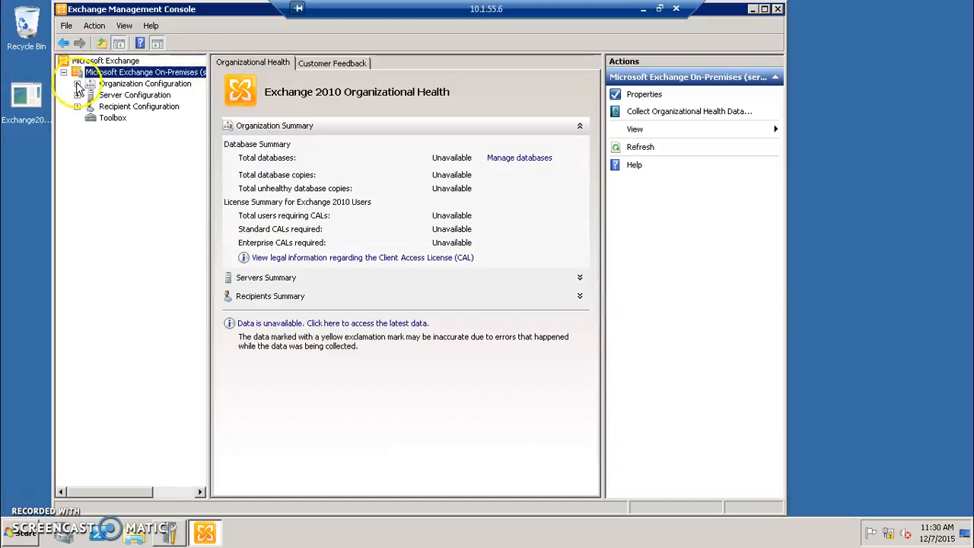
left_click(77, 84)
left_click(126, 96)
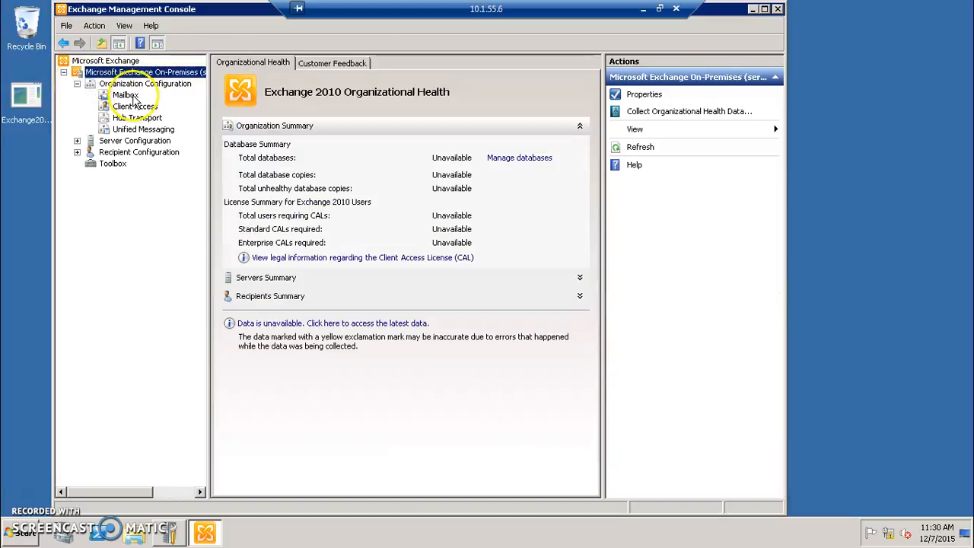
left_click(285, 147)
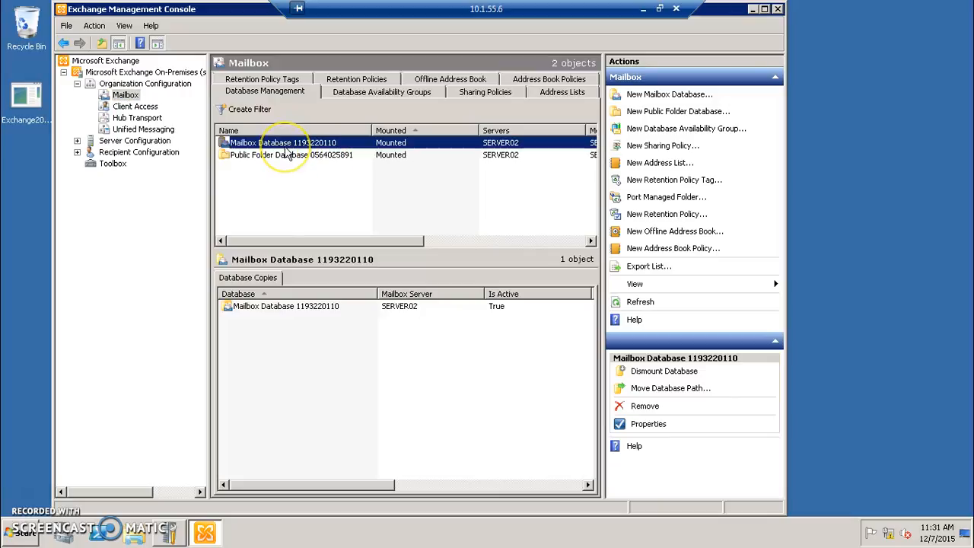
double_click(286, 147)
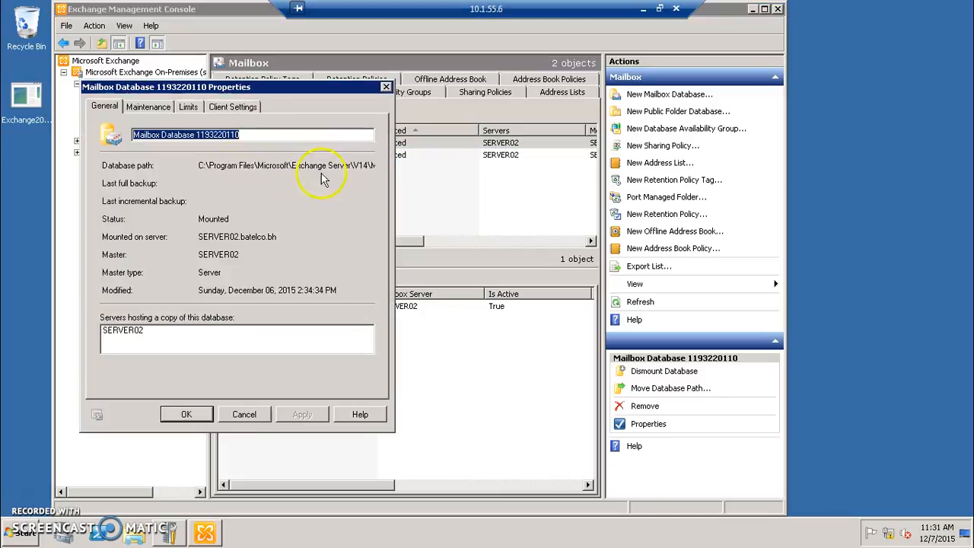
left_click(241, 416)
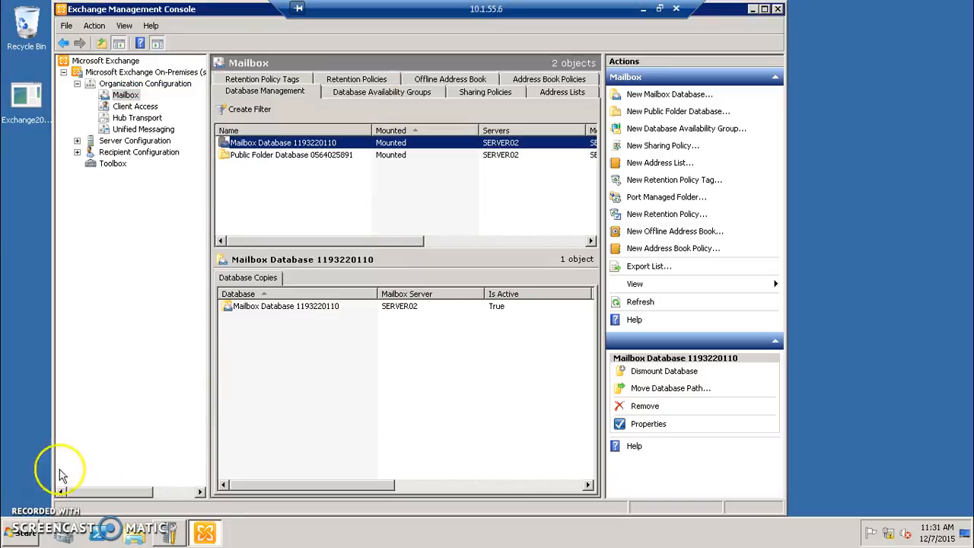
Review the Outlook Web App mailbox policies under Client Access and the remote domains under Hub Transport.
left_click(142, 111)
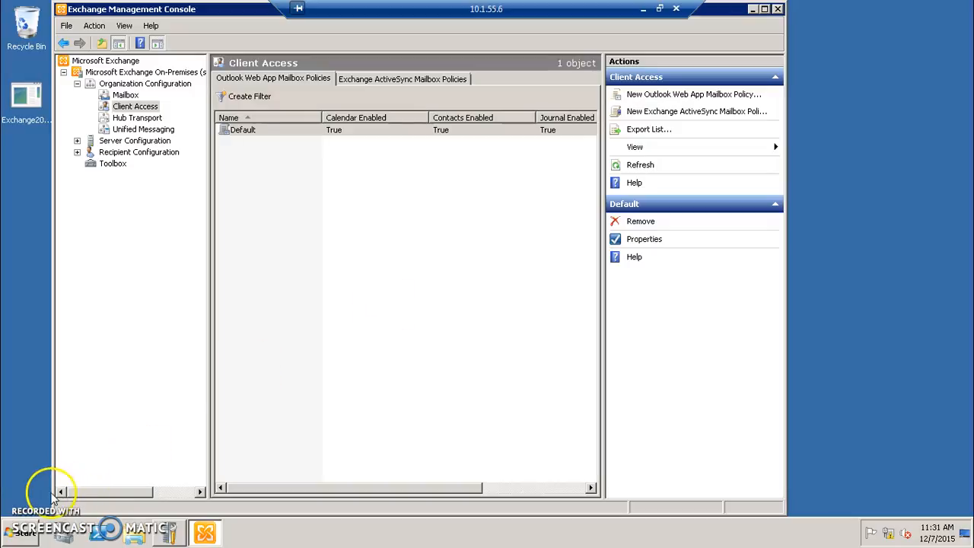
left_click(235, 180)
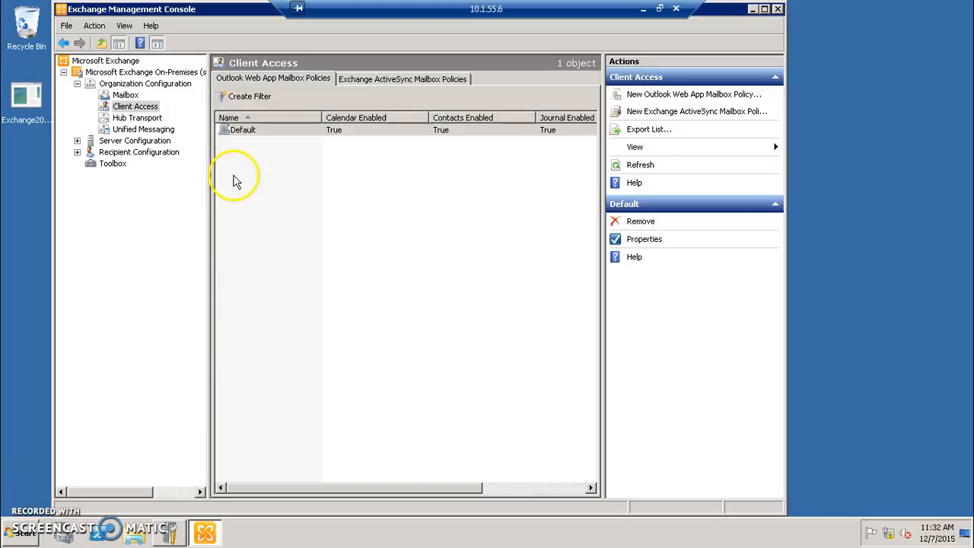
left_click(152, 119)
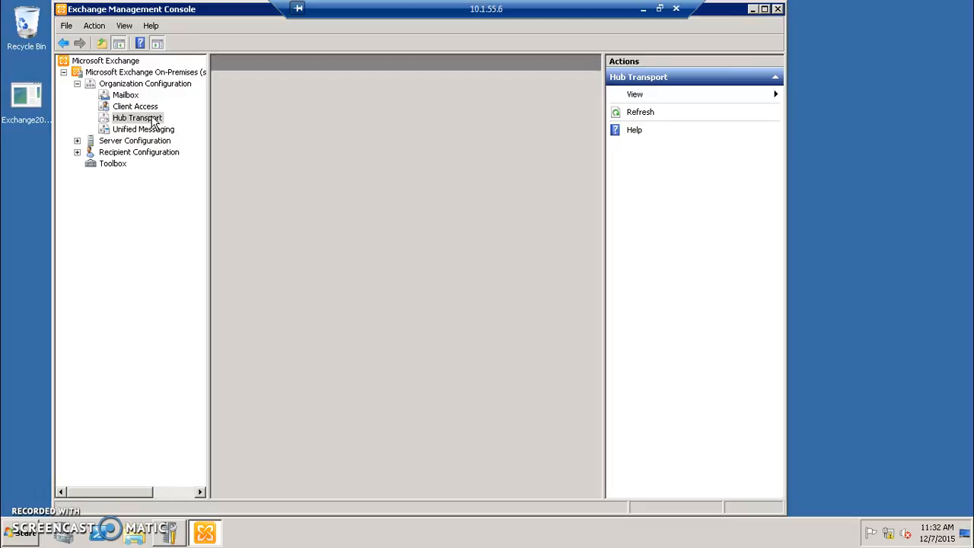
left_click(153, 119)
left_click(291, 163)
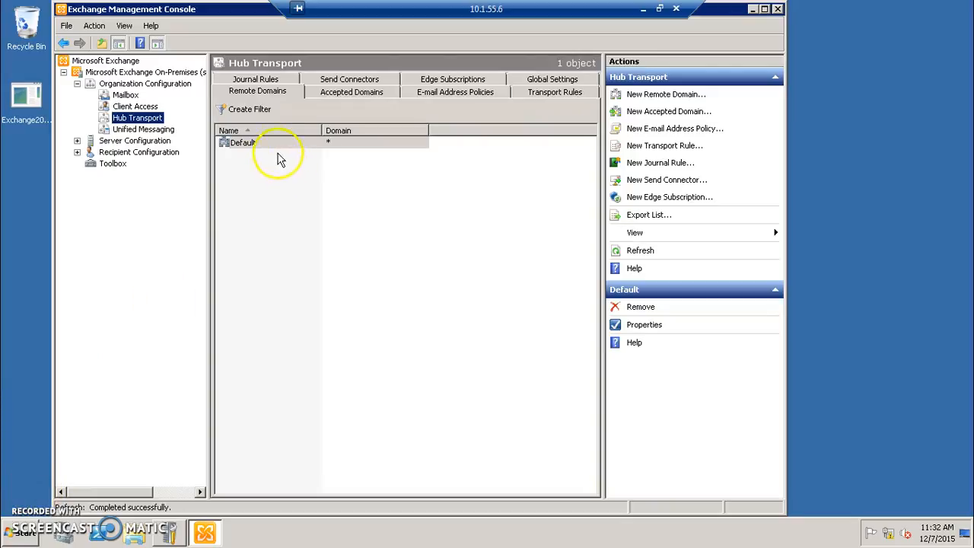
left_click(274, 146)
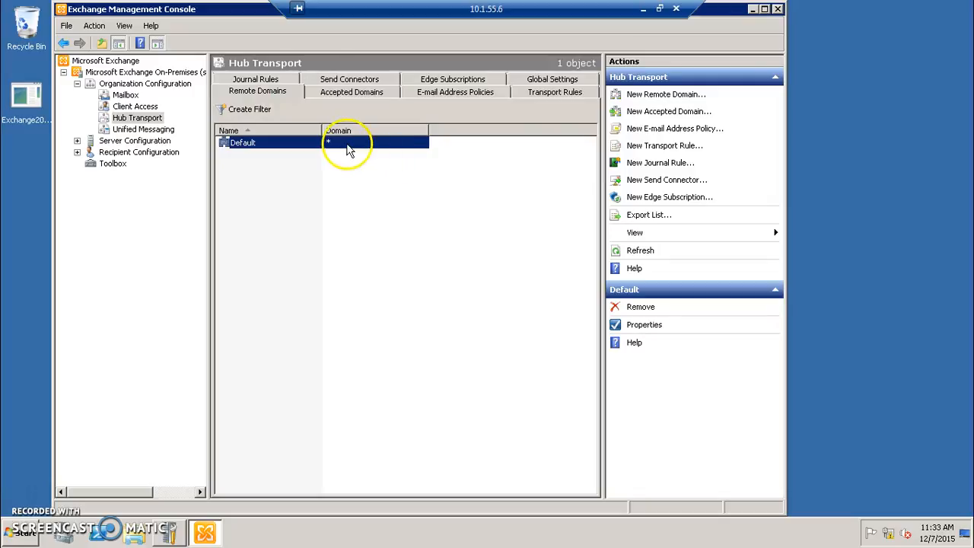
left_click(345, 187)
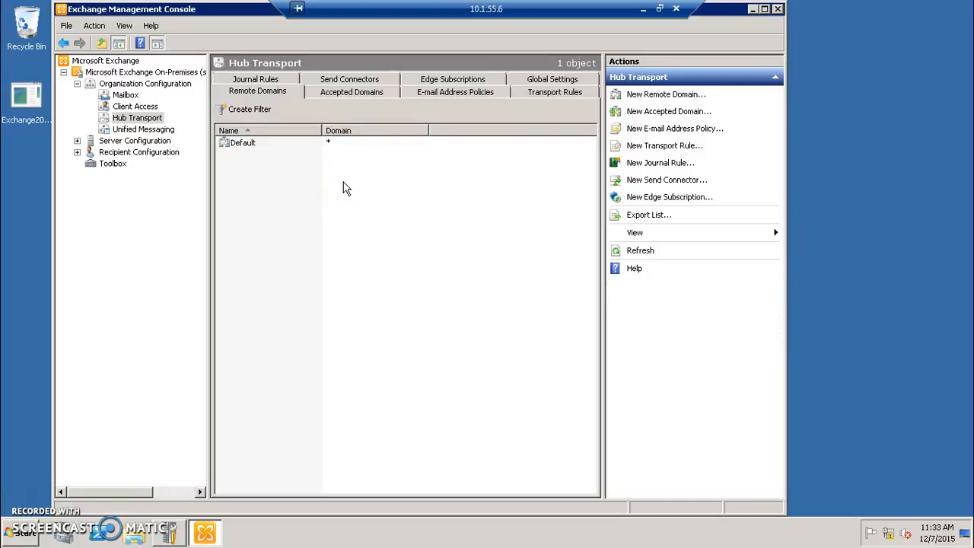
left_click_drag(330, 214, 363, 96)
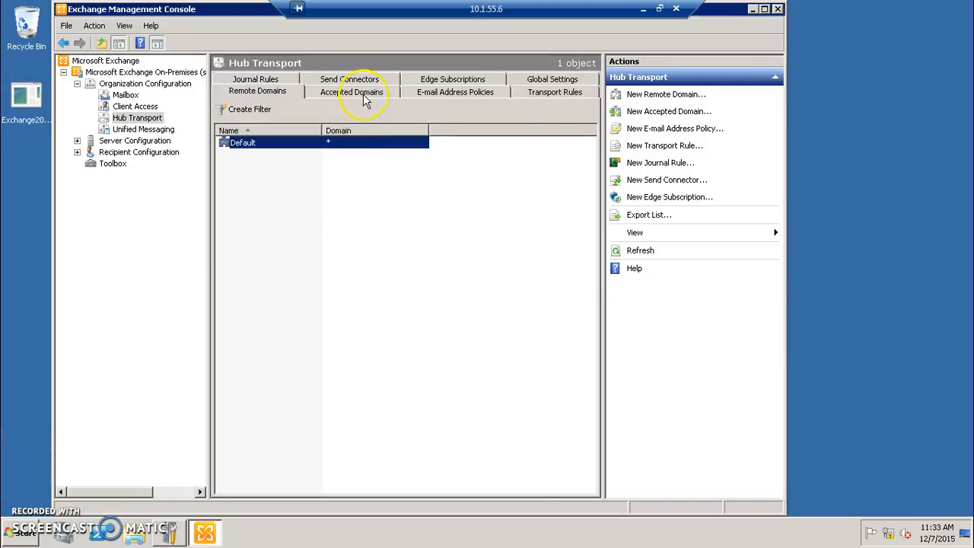
Examine the accepted domains configured for Hub Transport.
left_click(364, 95)
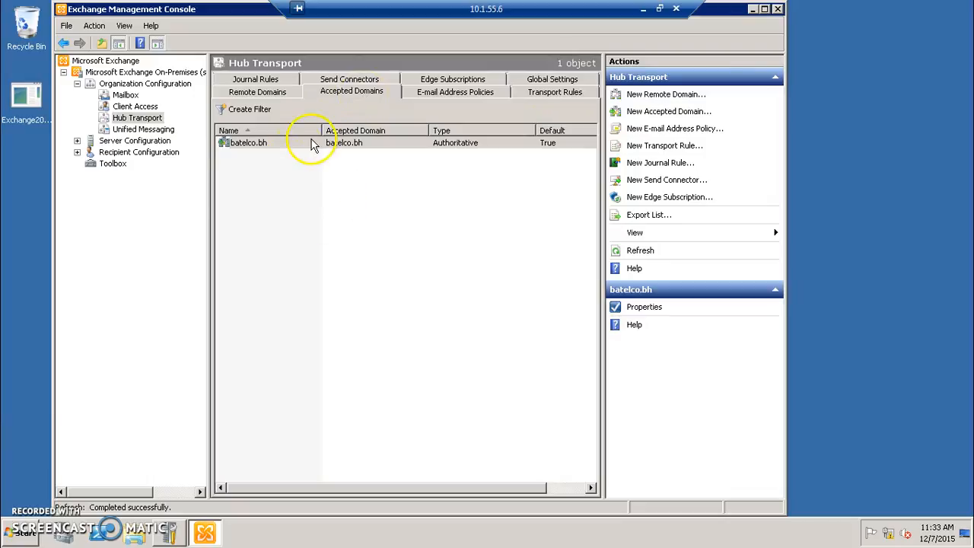
left_click(326, 208)
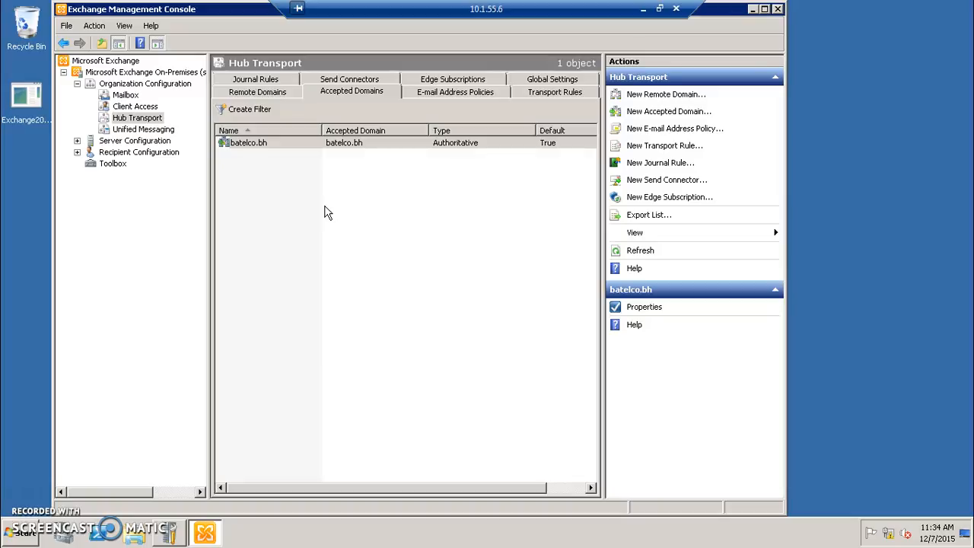
left_click(261, 143)
left_click(312, 143)
Review the e-mail address policies and the transport rules of Hub Transport.
left_click(442, 100)
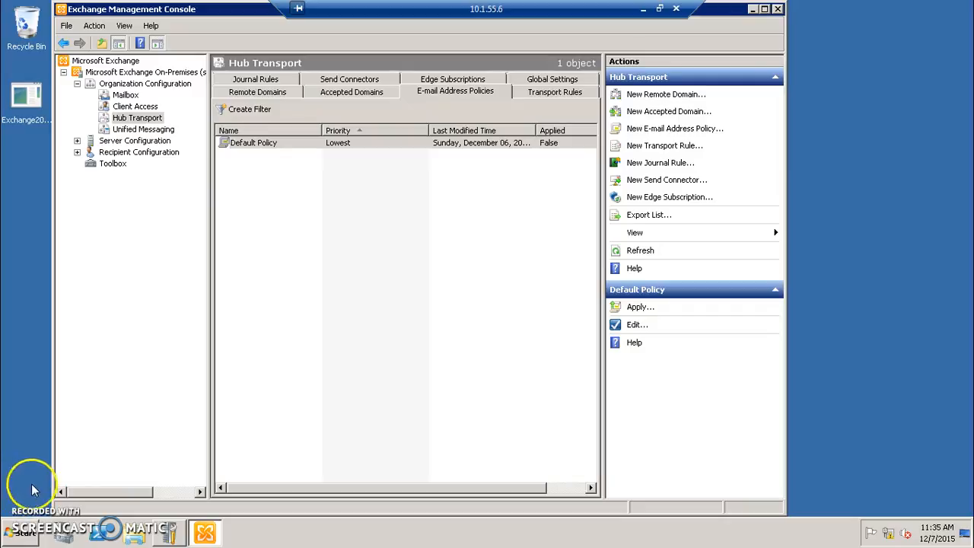
left_click(532, 94)
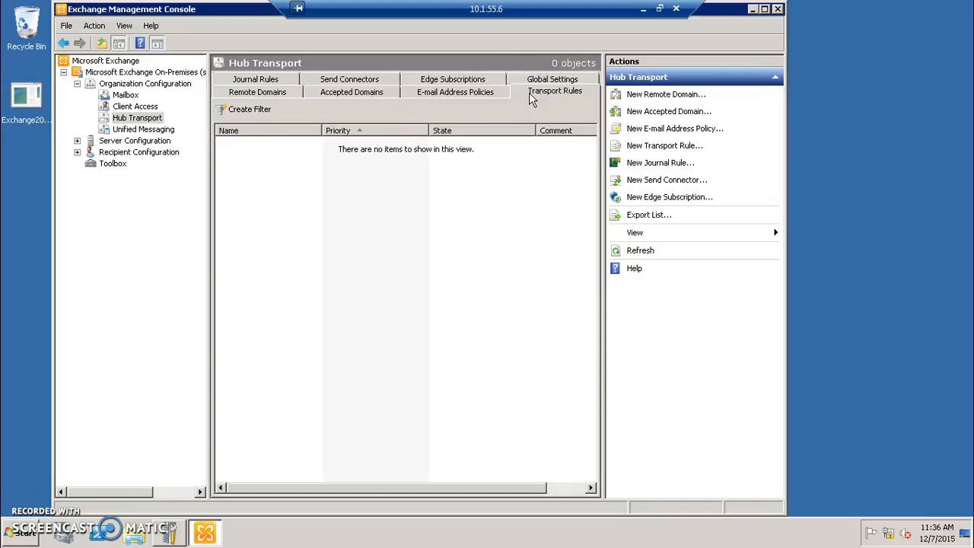
left_click(466, 99)
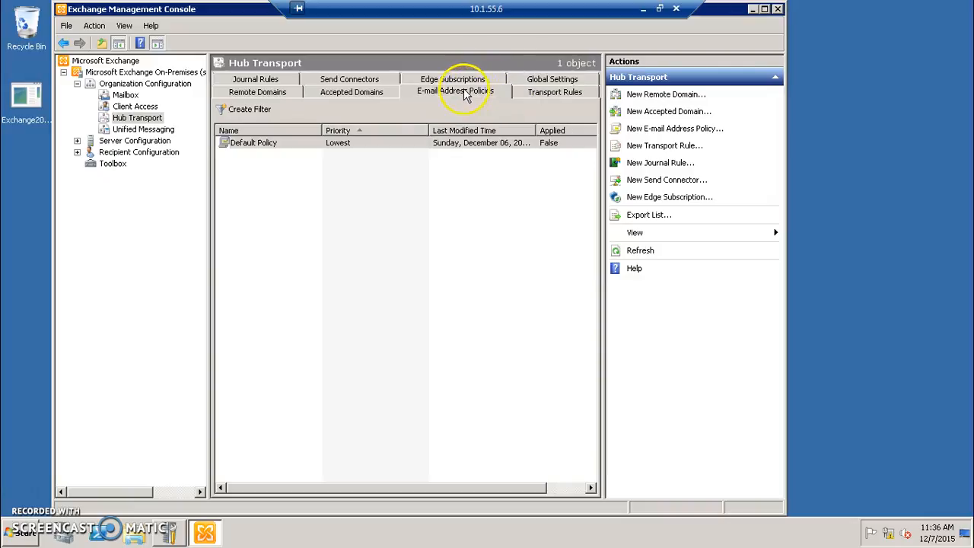
left_click(535, 102)
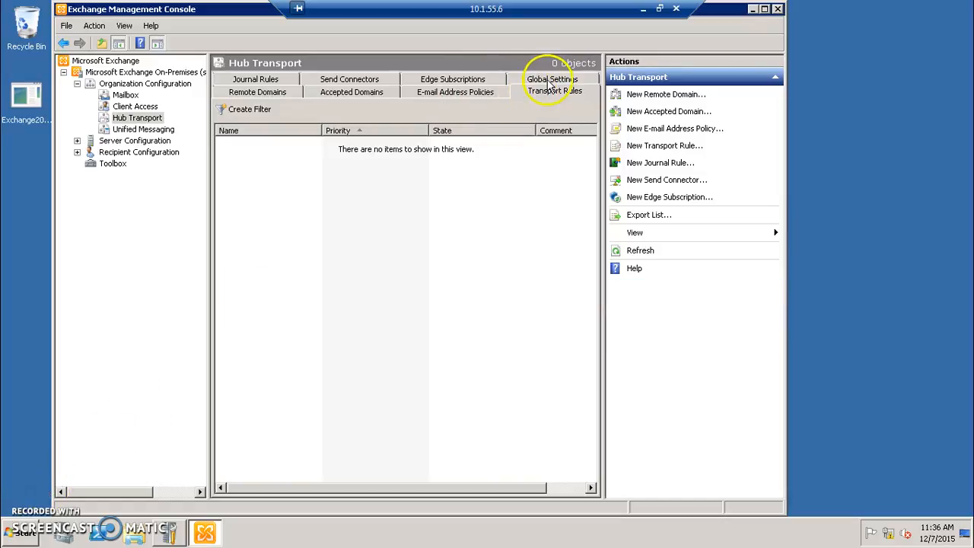
Inspect the general limits and message delivery options of the global Transport Settings, and close them without changes.
left_click(553, 81)
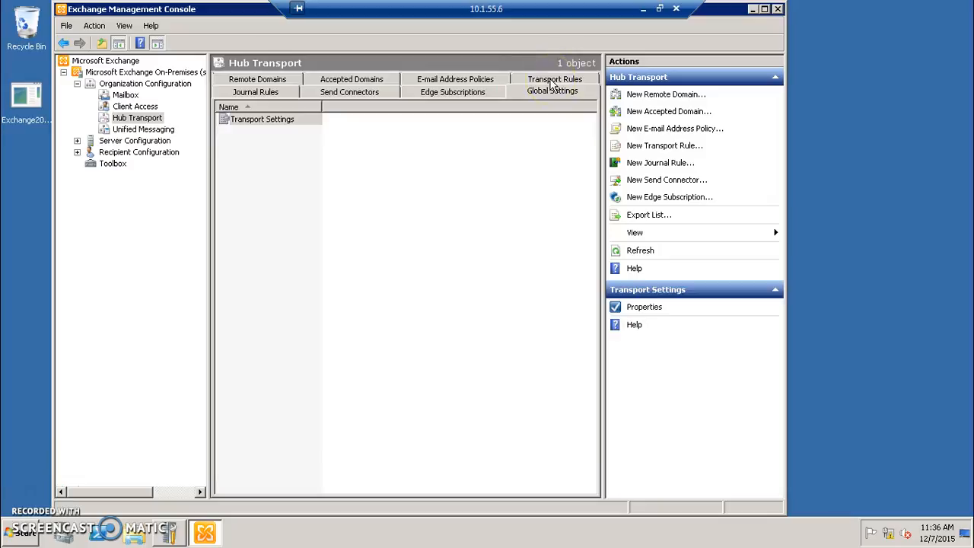
double_click(258, 119)
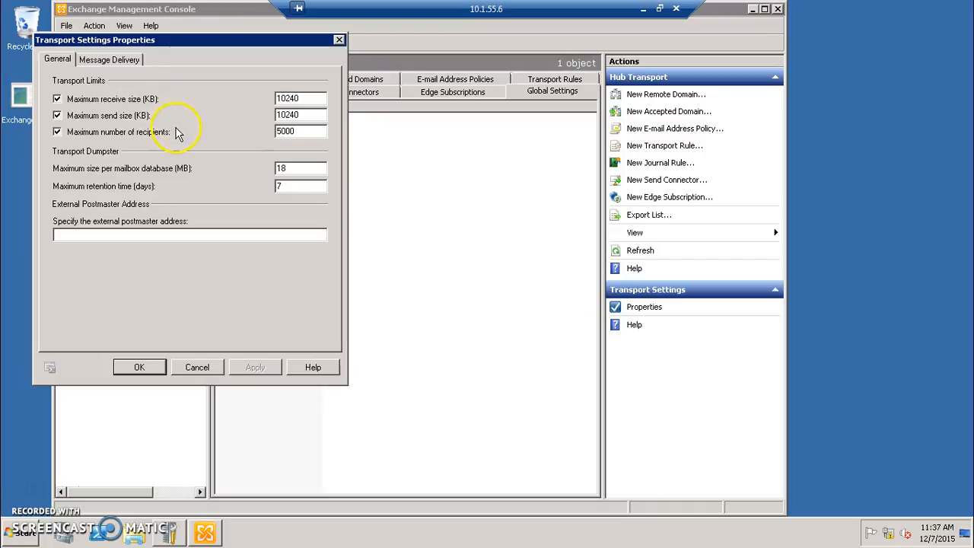
left_click(118, 61)
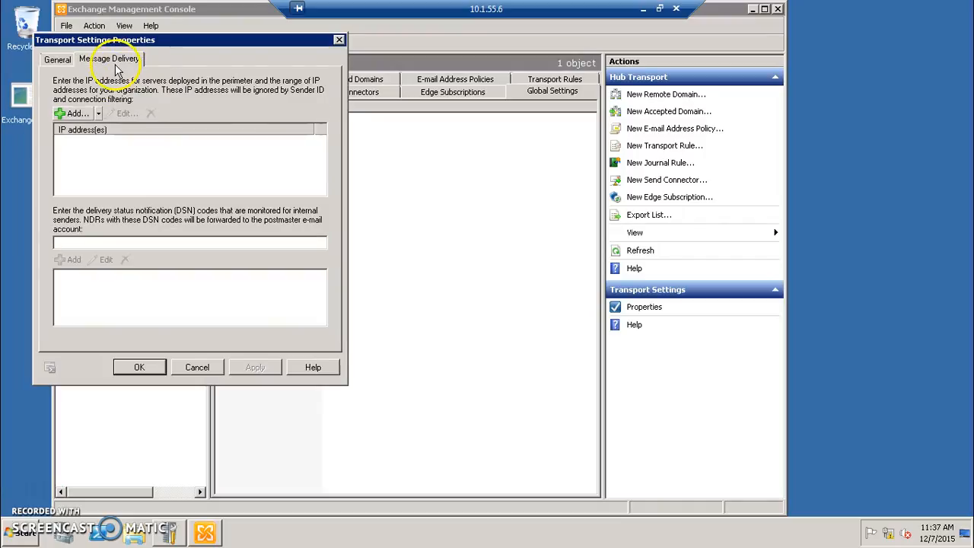
left_click(59, 60)
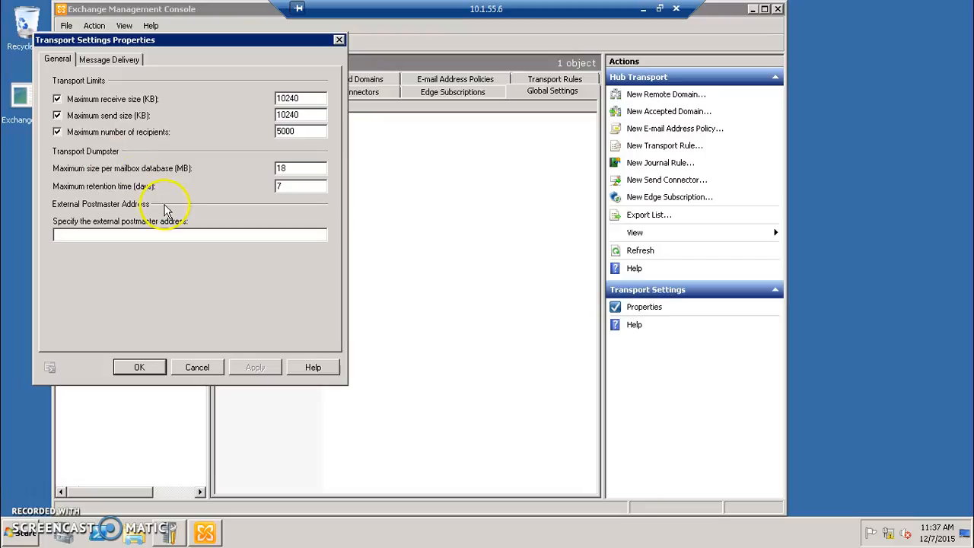
left_click(130, 61)
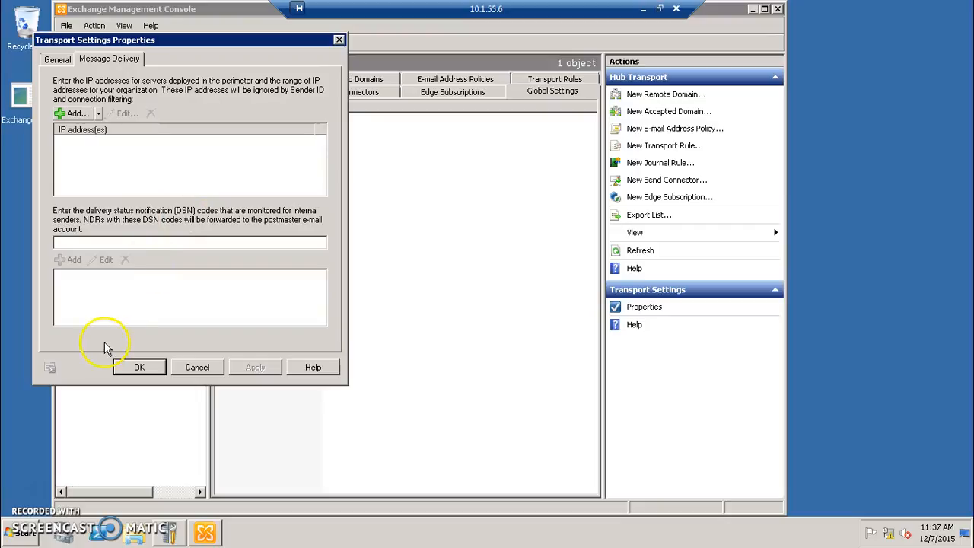
left_click(184, 367)
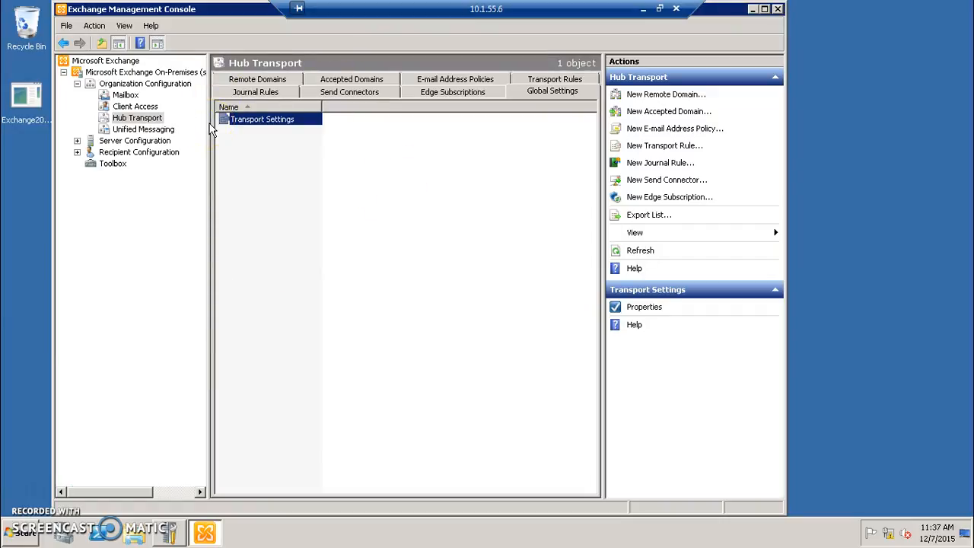
Start a new Send connector for Hub Transport named IExchange, with Internet as its intended use.
left_click(370, 92)
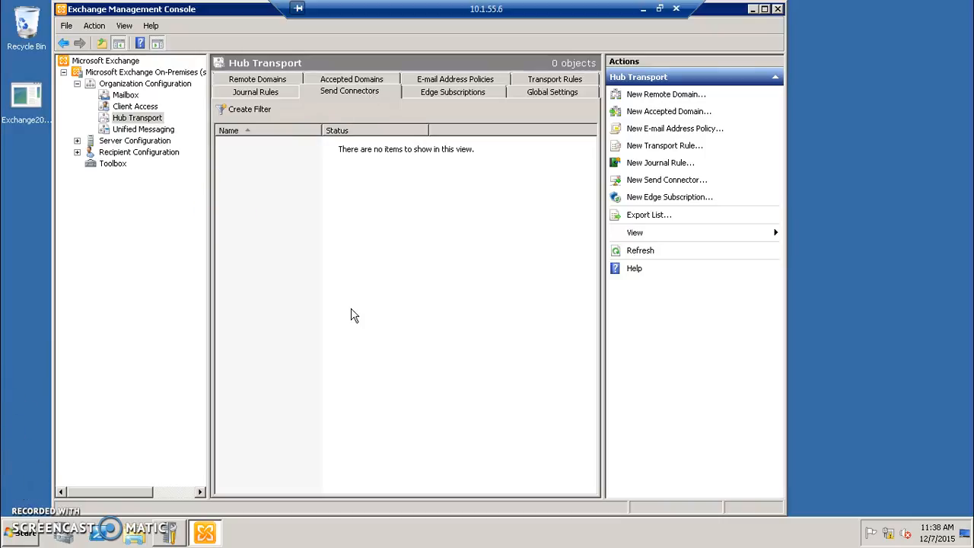
right_click(338, 190)
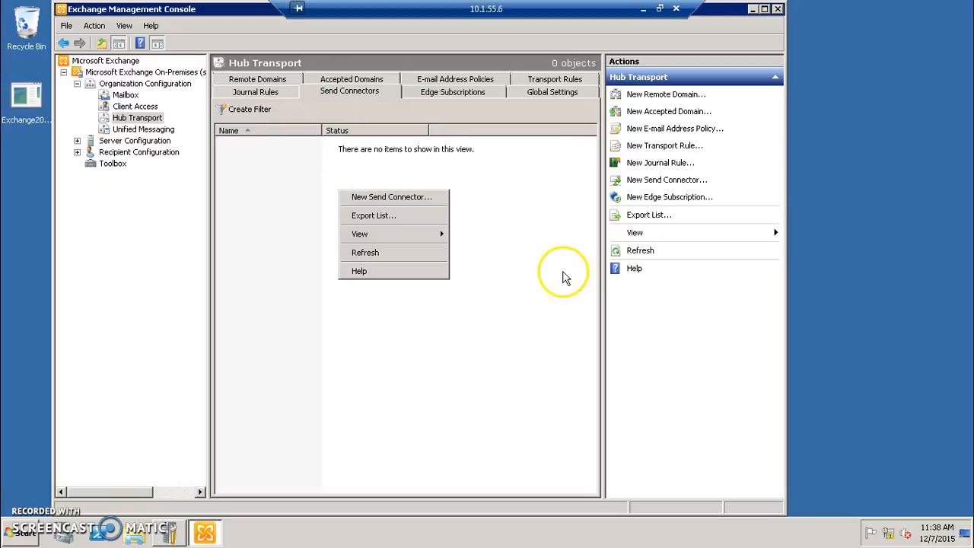
left_click(421, 199)
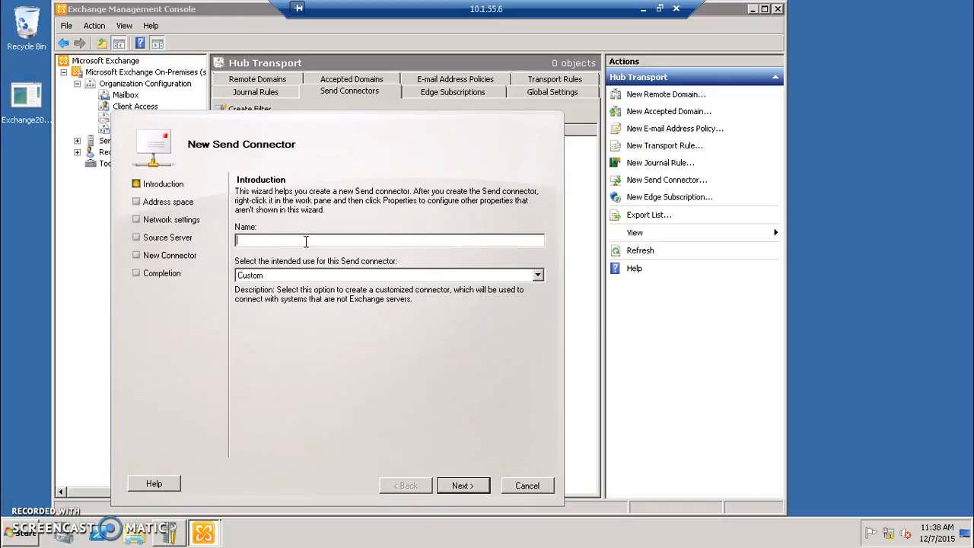
type("IExchange")
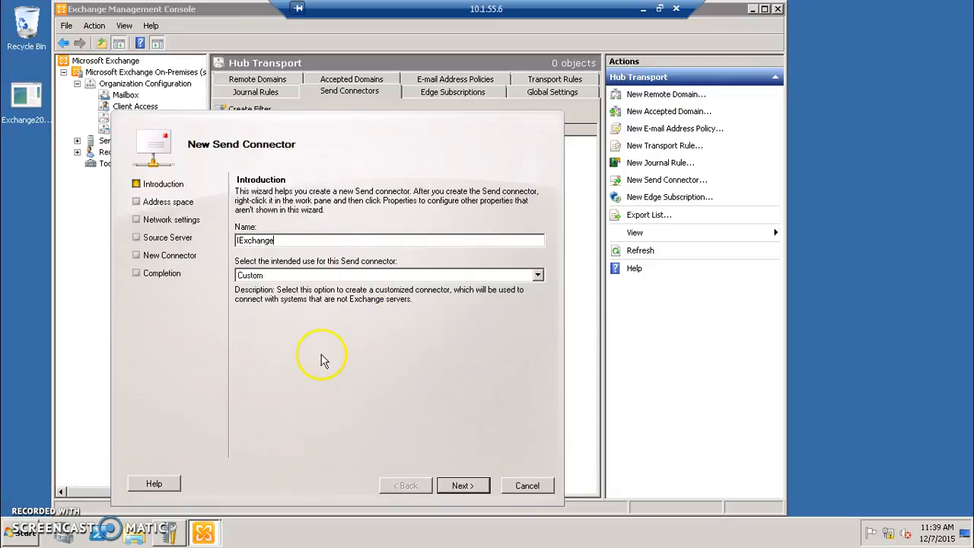
left_click(369, 275)
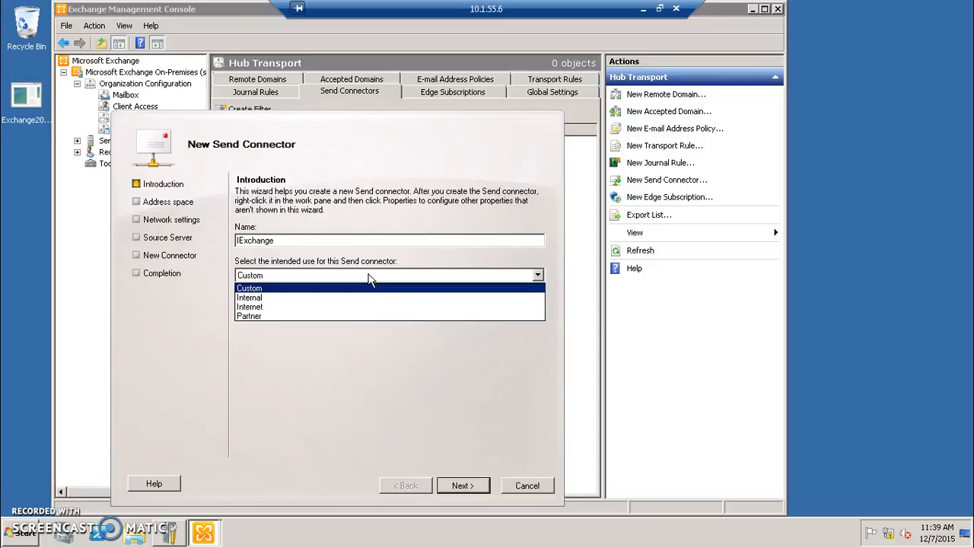
left_click(319, 307)
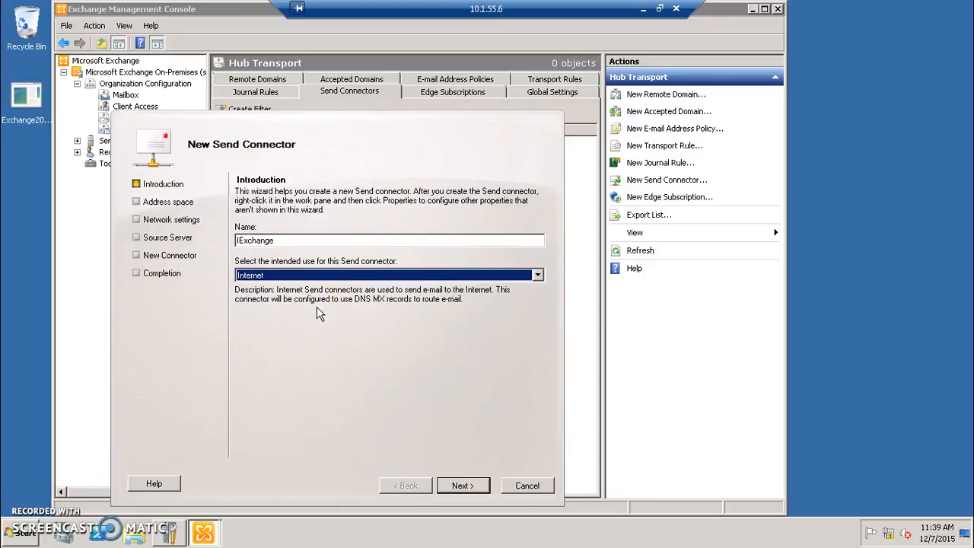
left_click(469, 485)
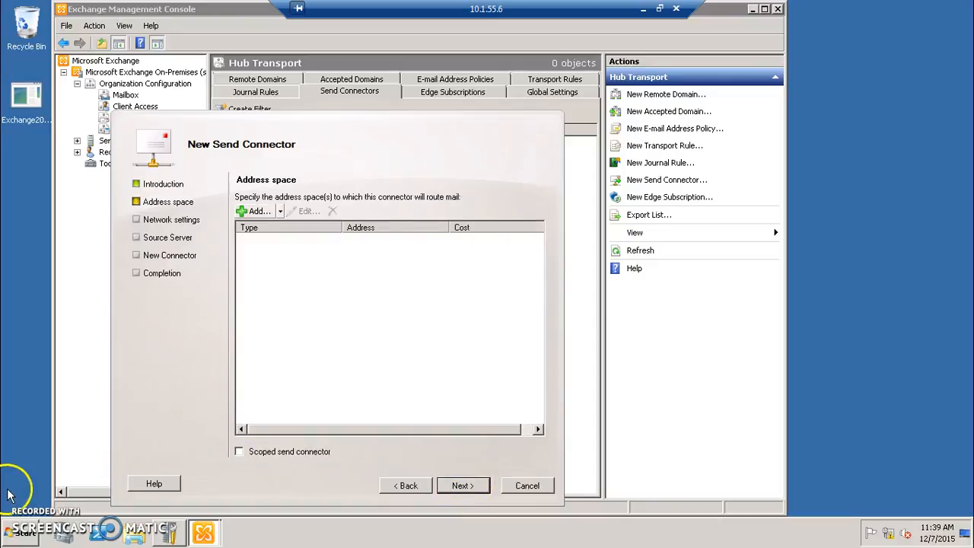
Add an SMTP address space of * to the new connector and proceed to the network settings.
left_click(259, 212)
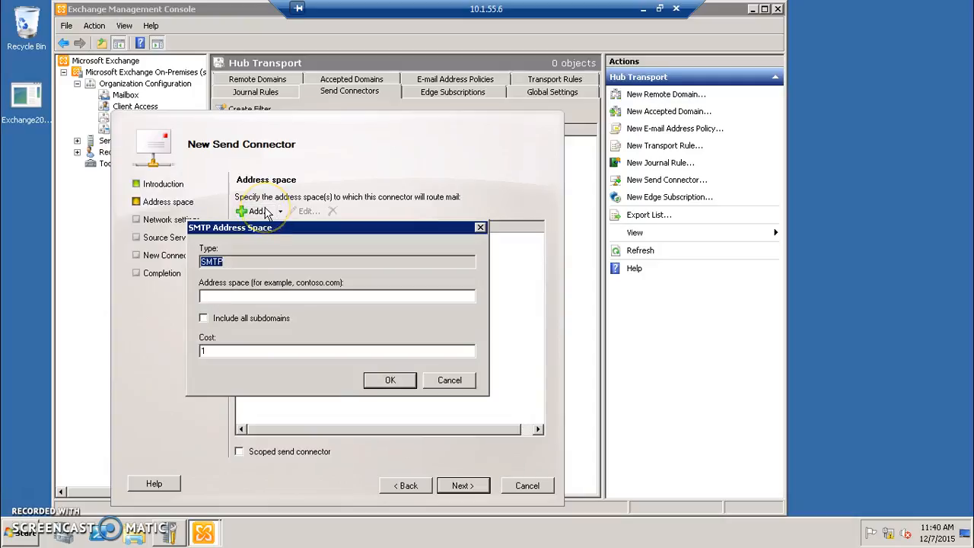
left_click(233, 295)
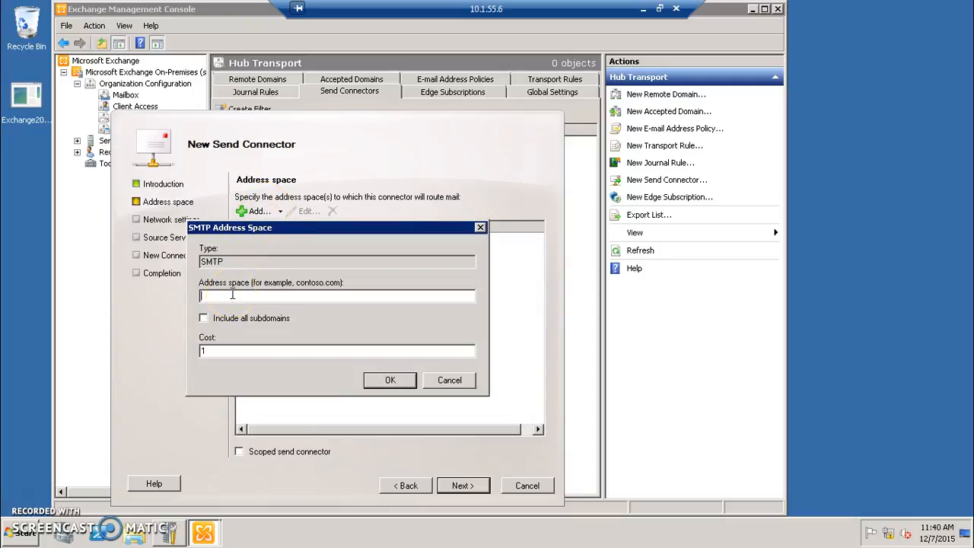
type("*")
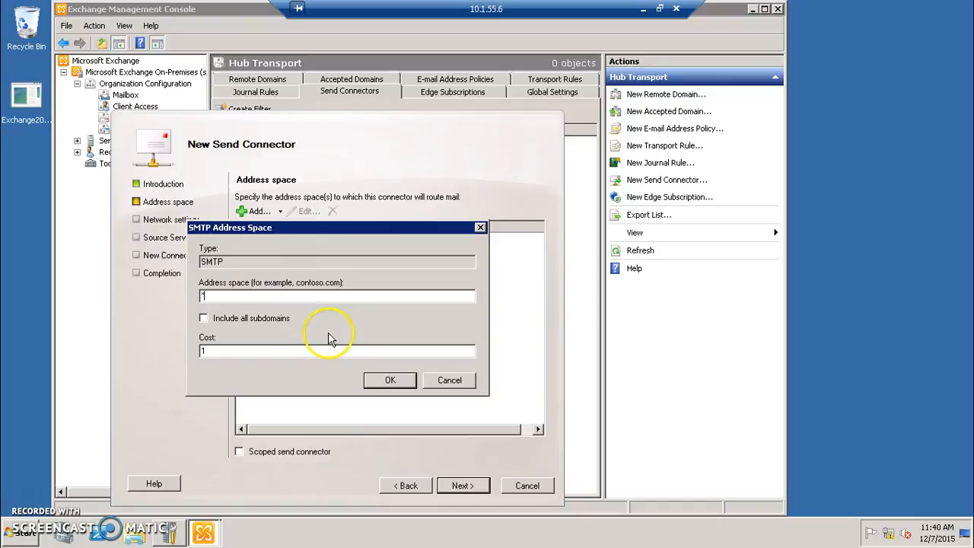
left_click(388, 382)
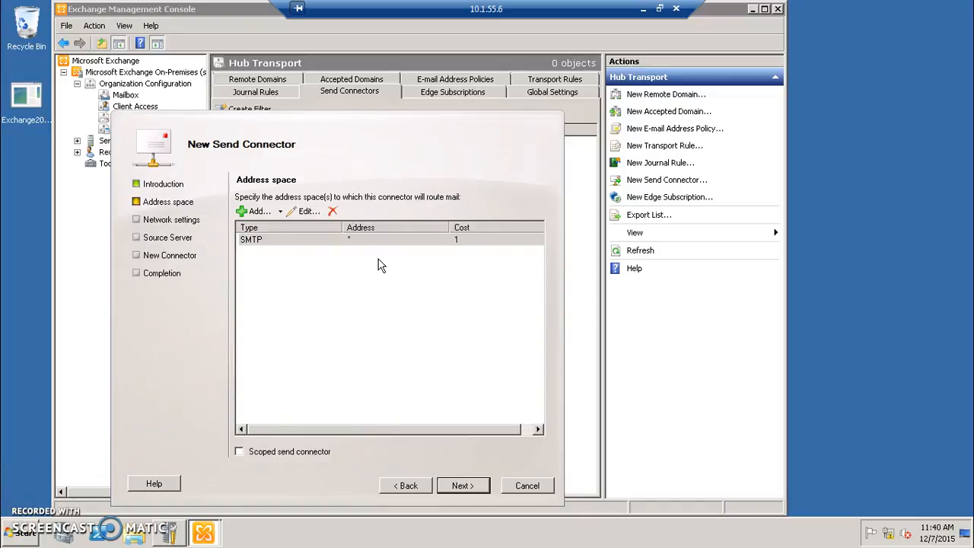
left_click(481, 490)
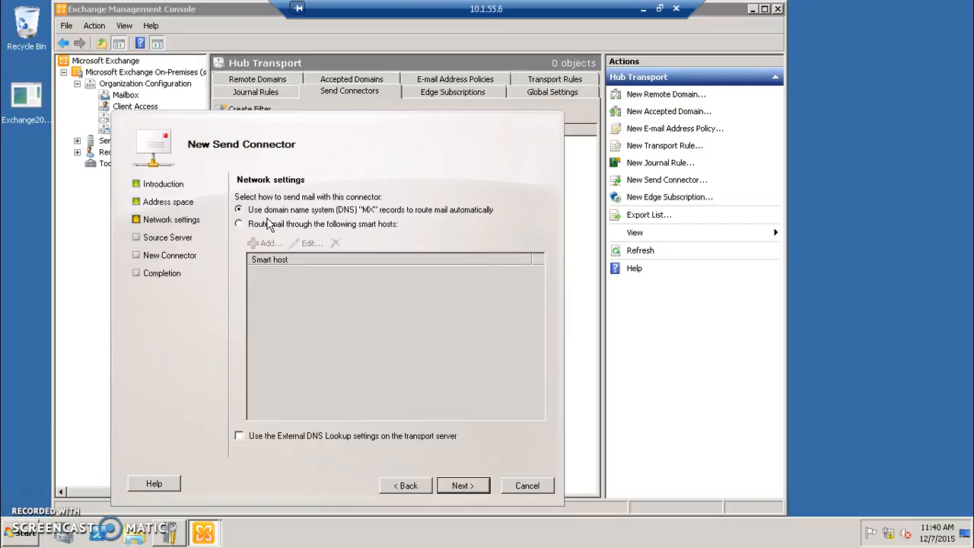
Keep automatic DNS MX routing and SERVER02 as the source server, and create the Send connector.
left_click(462, 487)
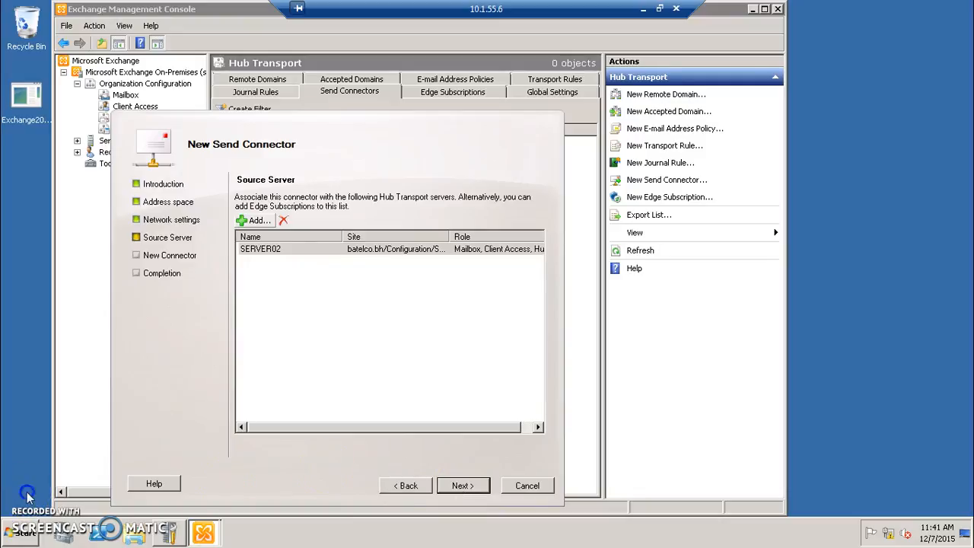
left_click(286, 251)
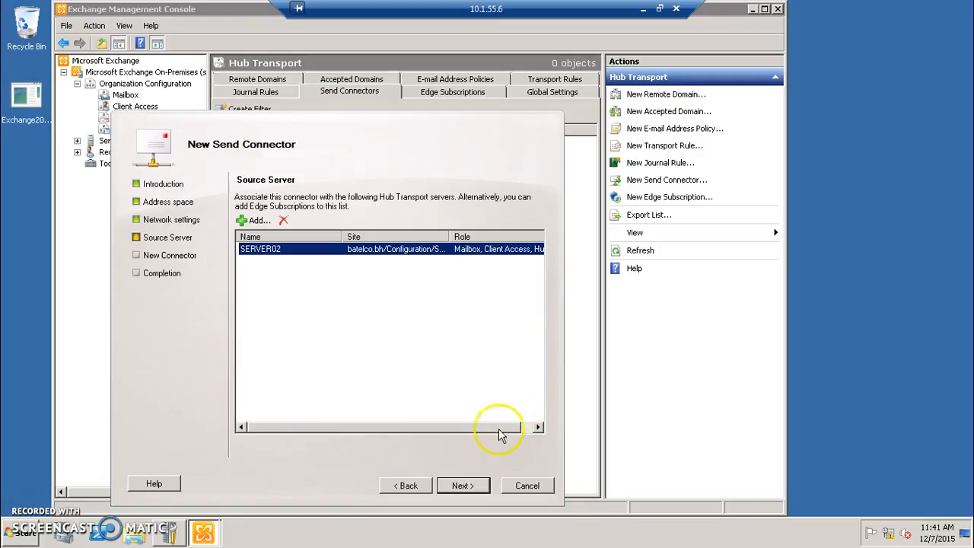
left_click(462, 487)
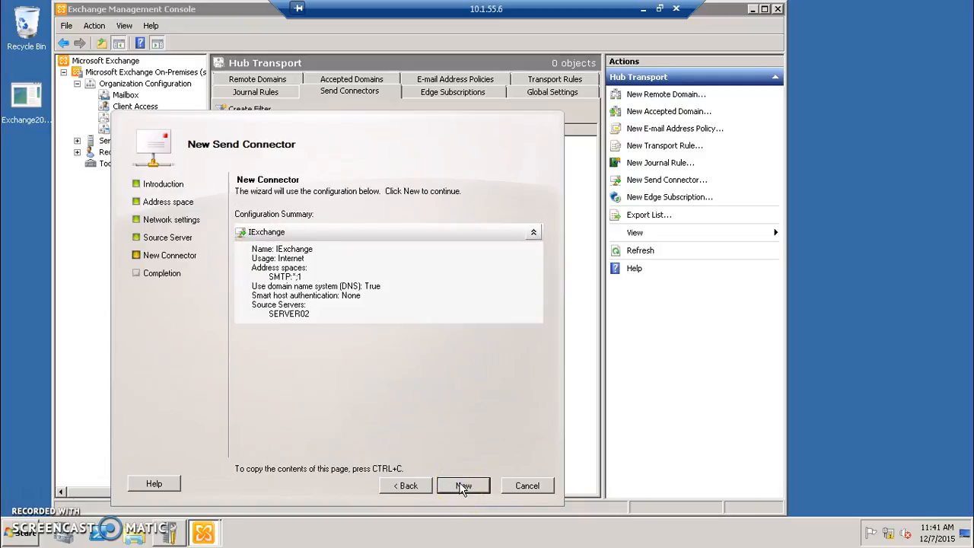
left_click(464, 487)
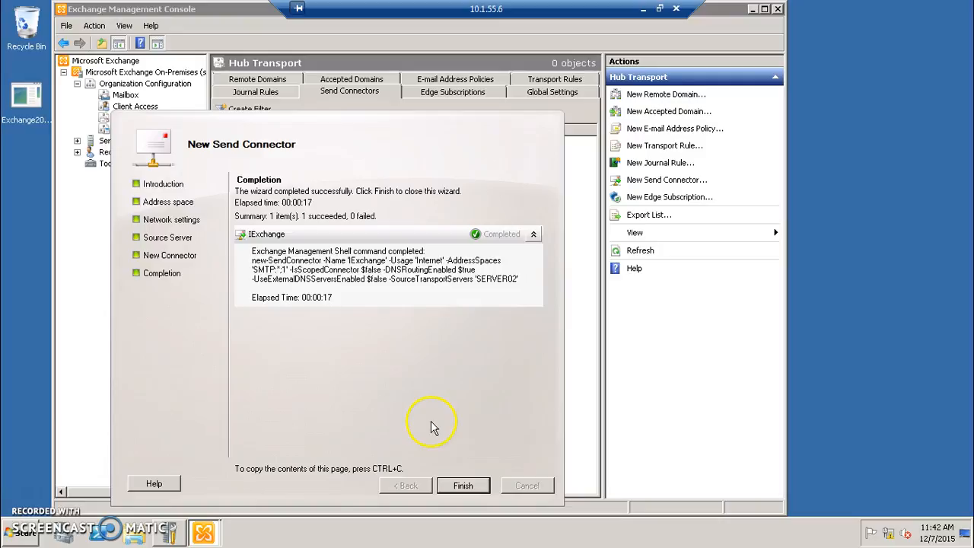
left_click(476, 487)
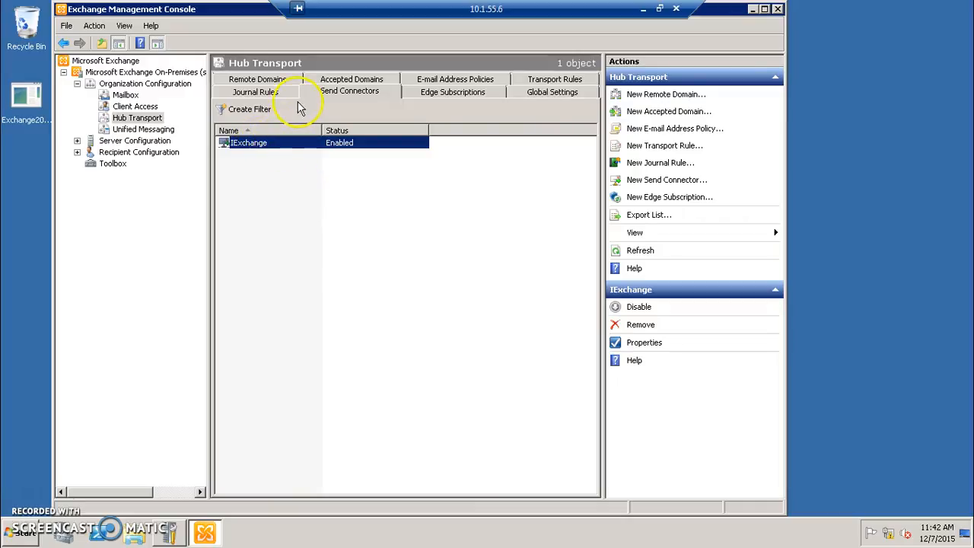
Check the Hub Transport journal rules, and review the Mailbox and Client Access roles under Server Configuration.
left_click(270, 92)
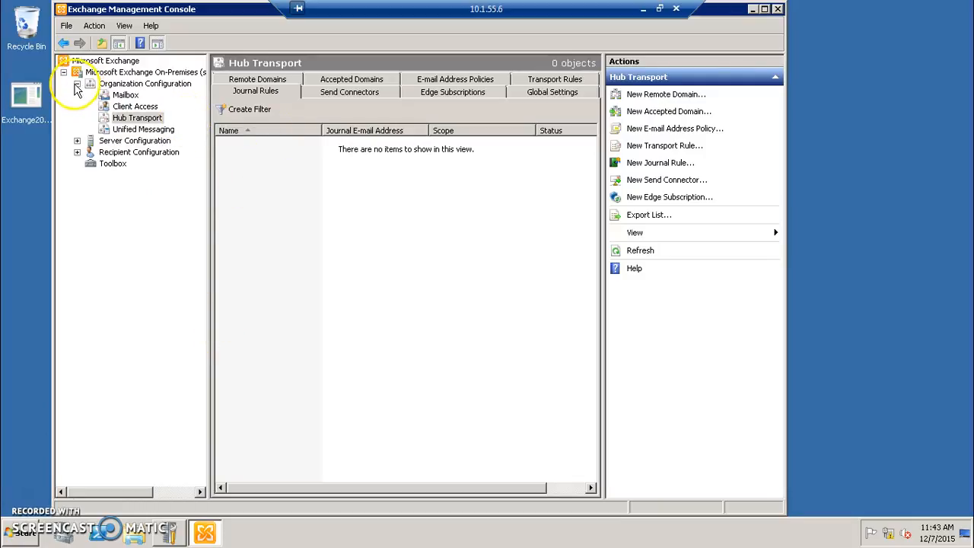
left_click(77, 84)
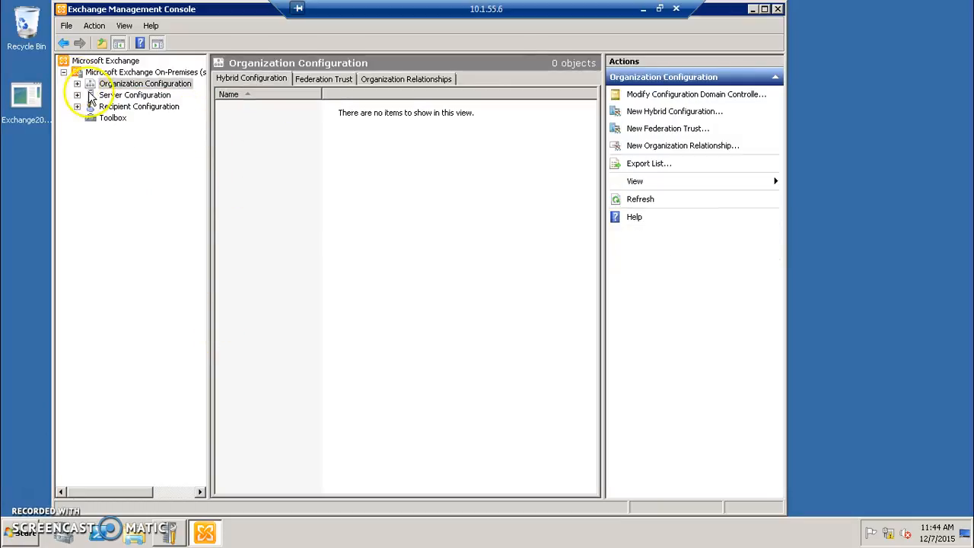
left_click(77, 95)
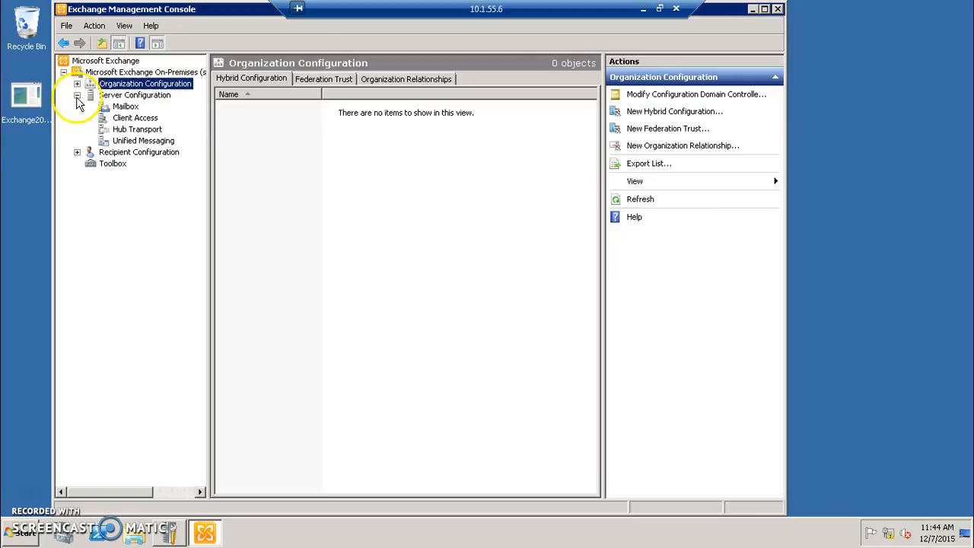
left_click(124, 107)
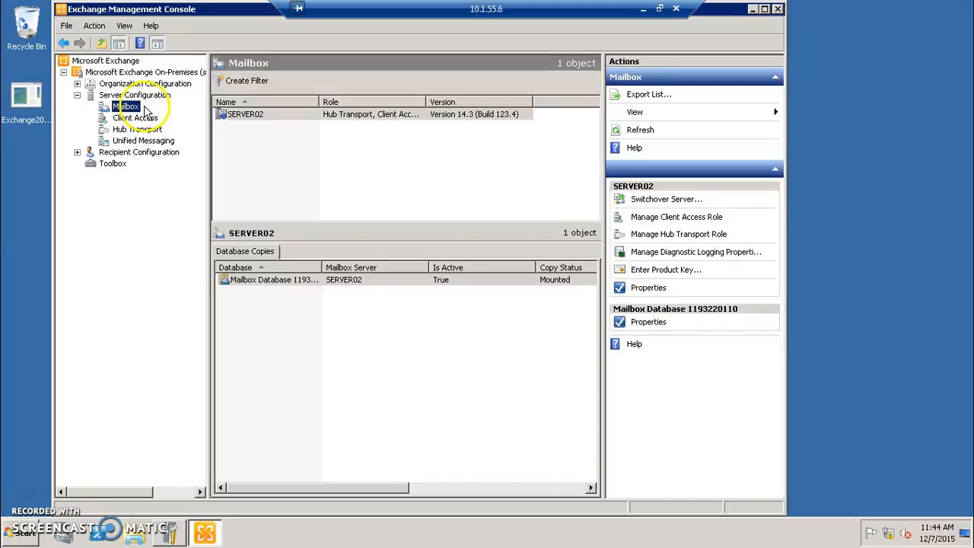
left_click(144, 122)
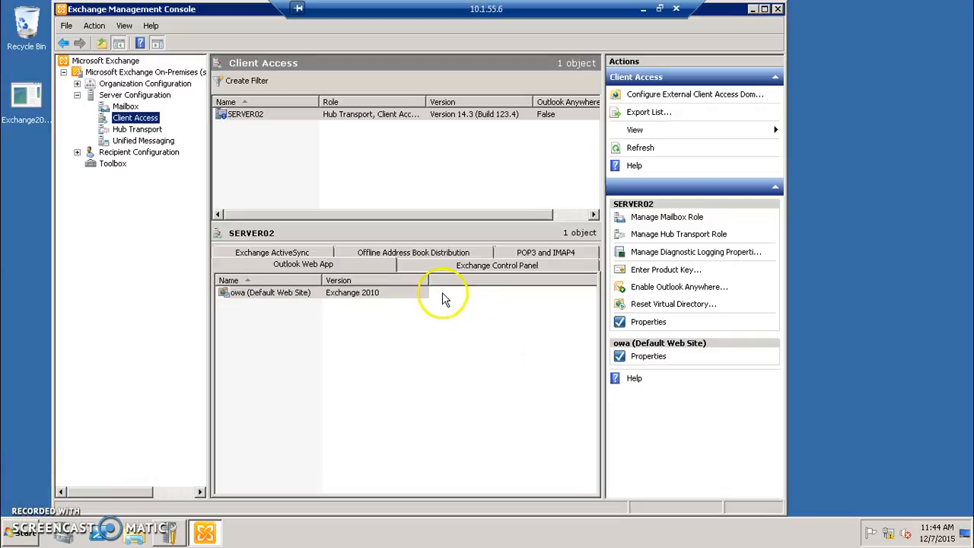
left_click(319, 294)
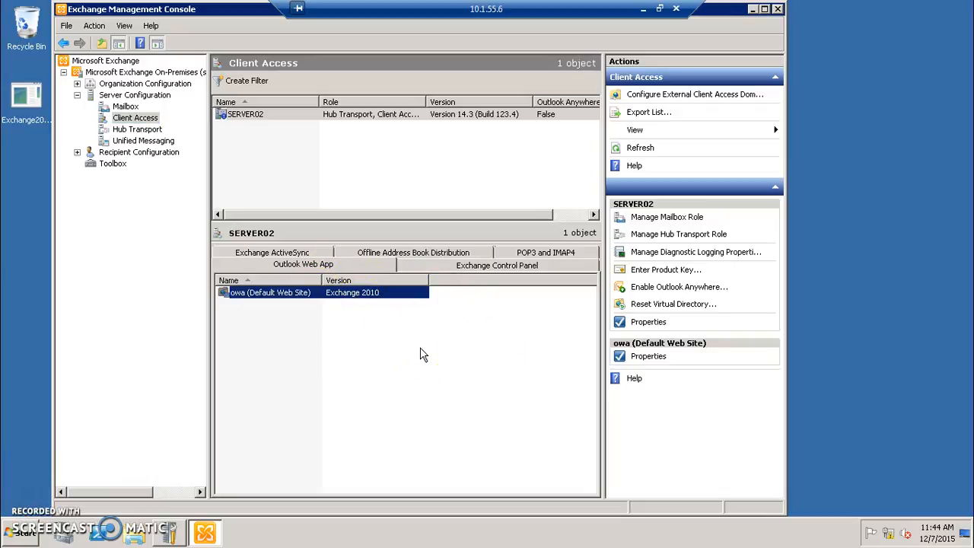
Enable Outlook Anywhere on SERVER02 with external host name exchange.batelco.bh and Basic authentication.
left_click(680, 287)
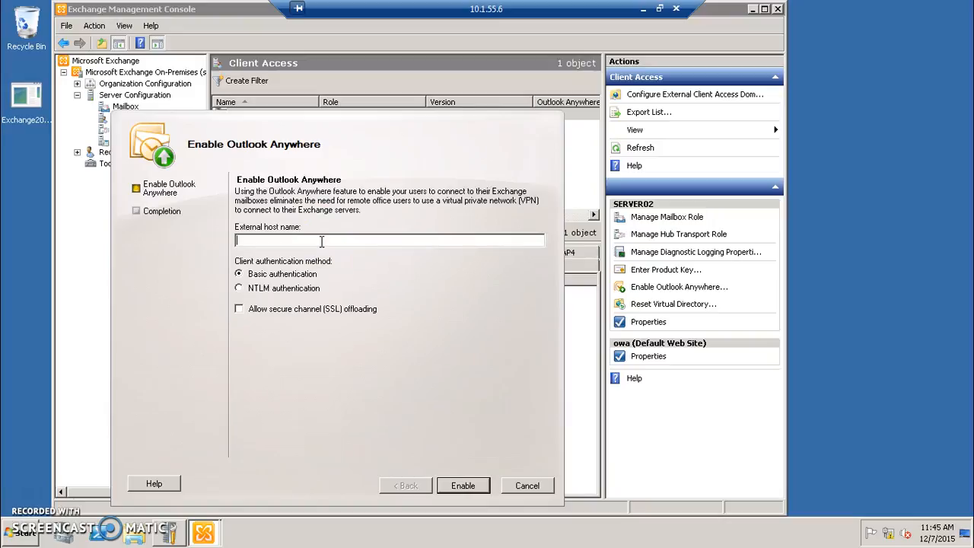
type("exx")
key("BackSpace")
type("xchange.batelco.bh")
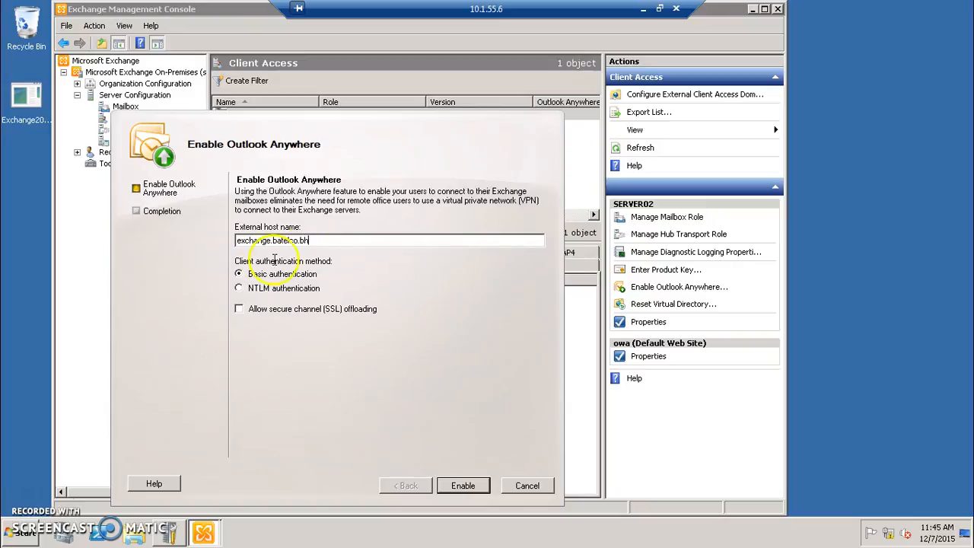
left_click(459, 485)
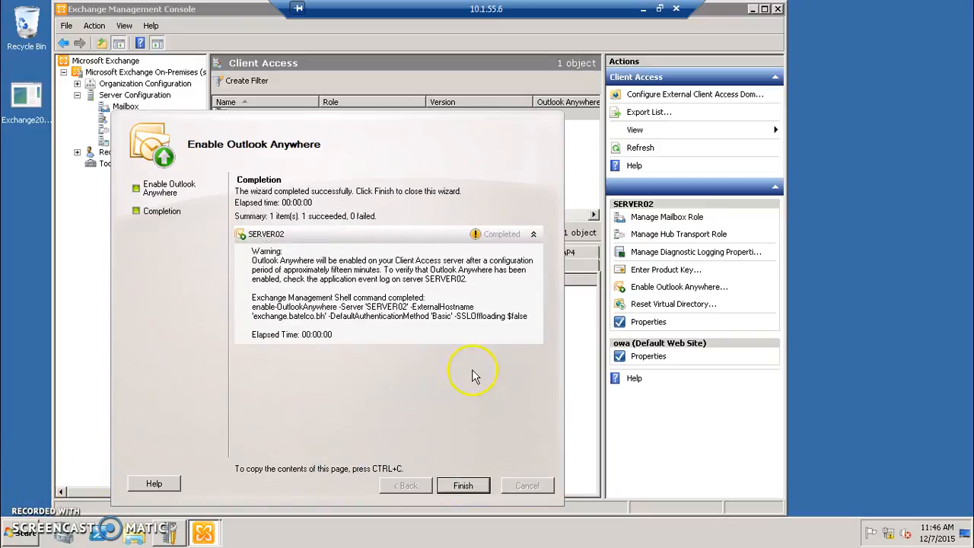
left_click(464, 485)
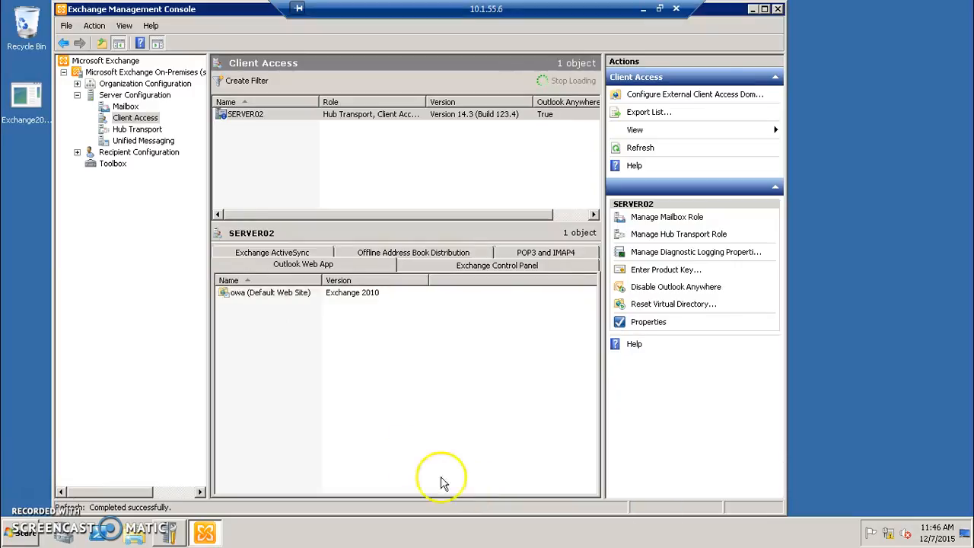
Review SERVER02's Exchange ActiveSync, Offline Address Book Distribution, and POP3 and IMAP4 entries under Client Access.
left_click(311, 258)
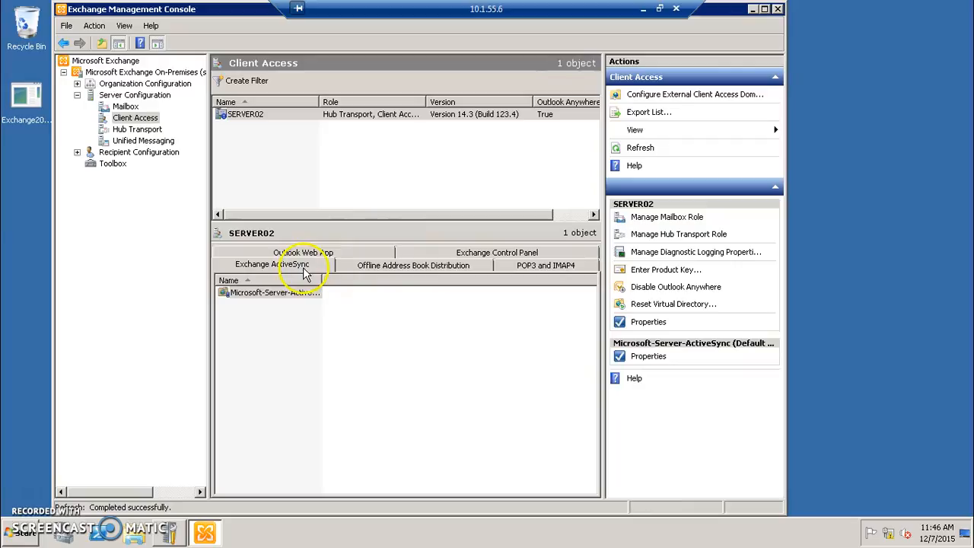
left_click_drag(319, 280, 369, 298)
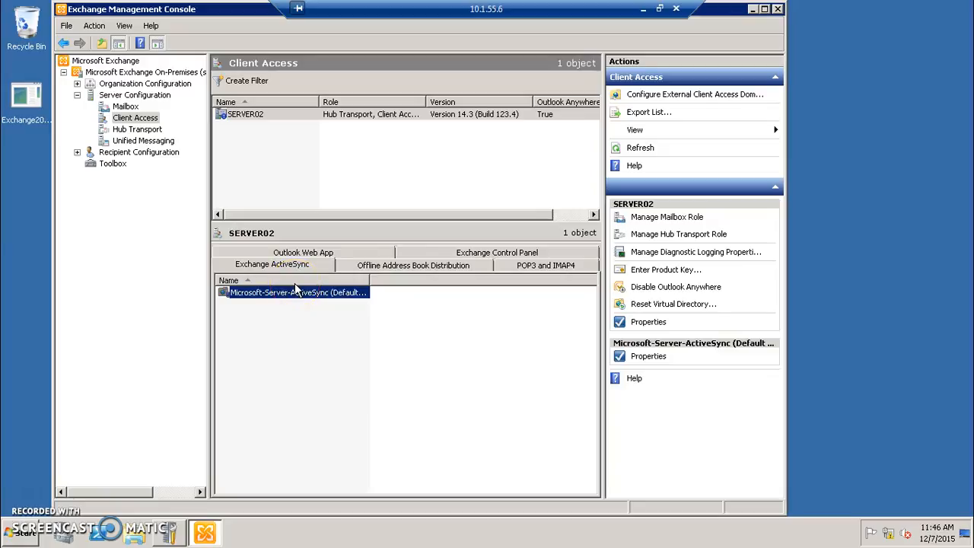
left_click(380, 267)
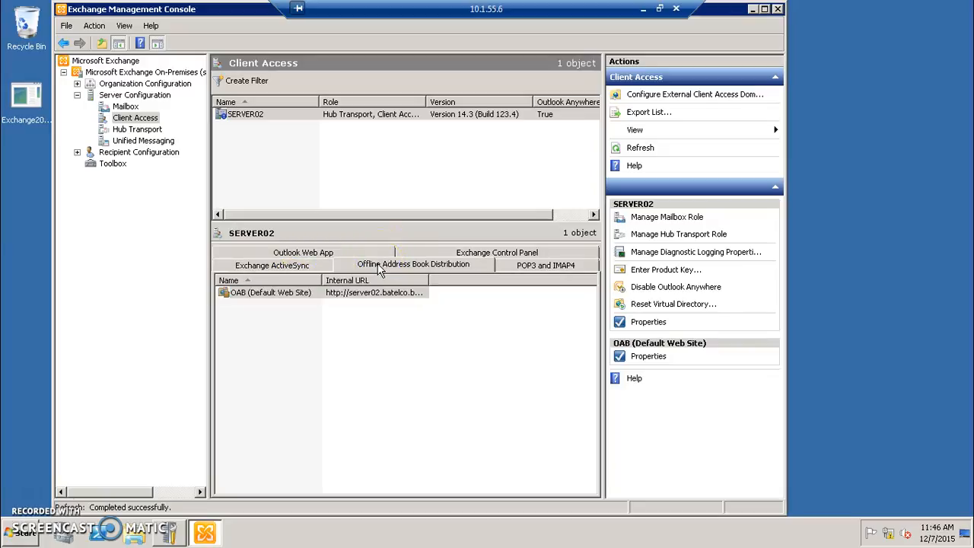
left_click(529, 272)
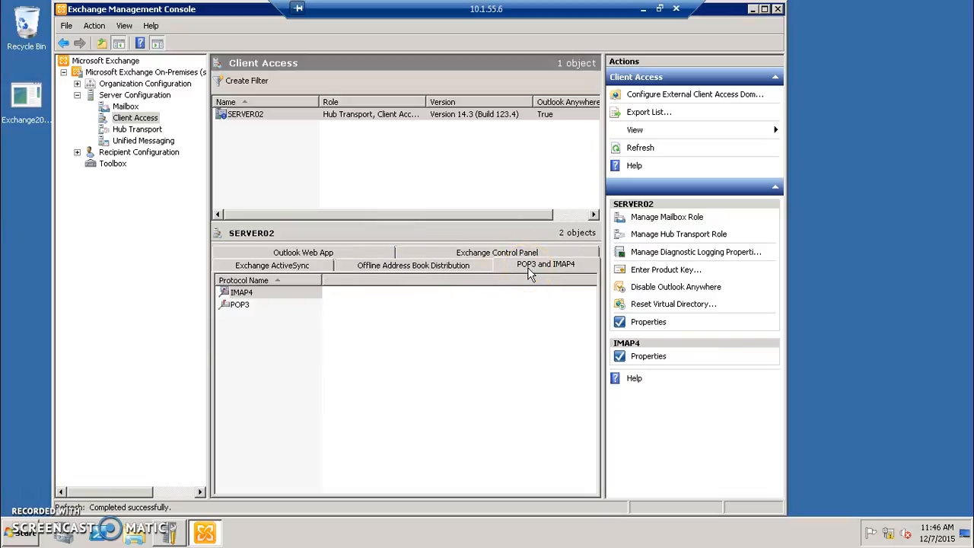